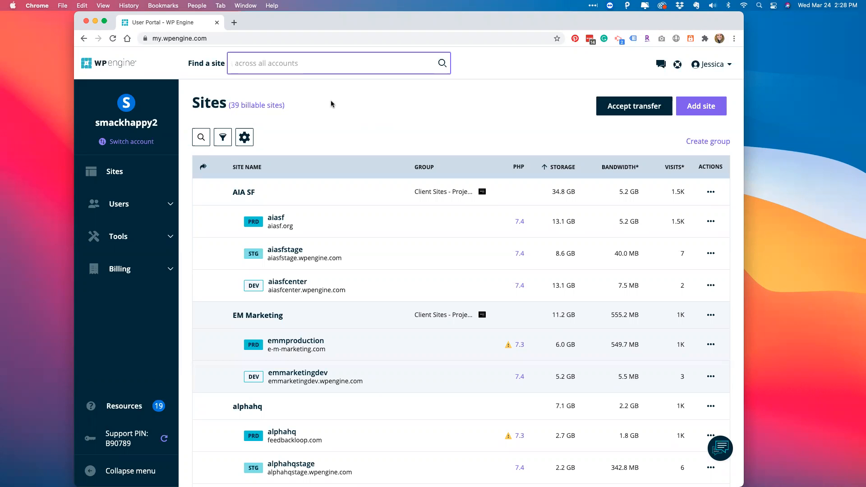
Add a new site named Flavorcloud in the Client Sites - Care Plans group
{"action": "left_click", "coordinate": [421, 135]}
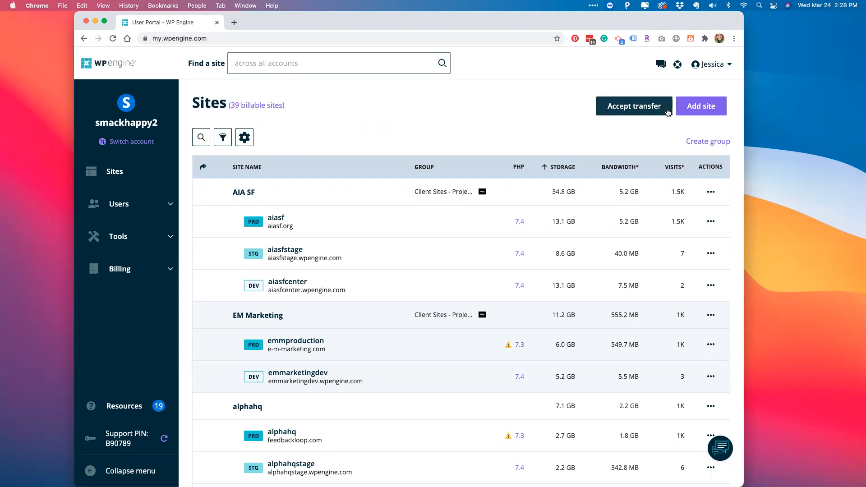
{"action": "left_click", "coordinate": [701, 108]}
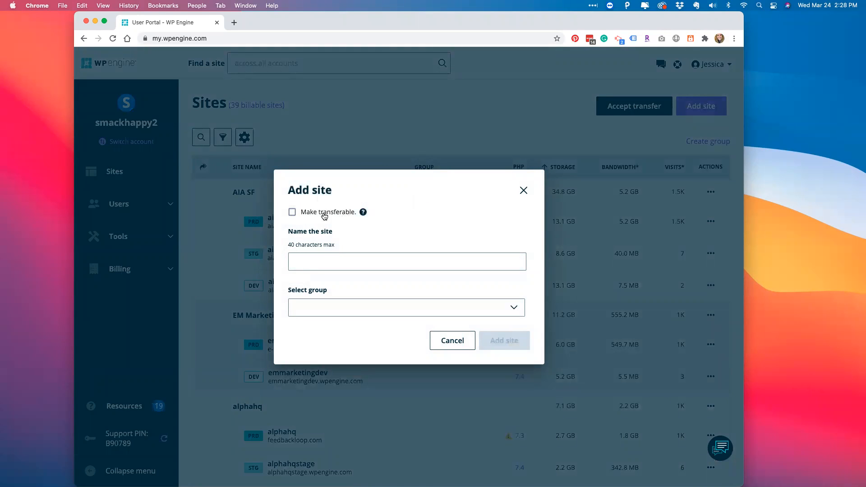
{"action": "left_click", "coordinate": [346, 263]}
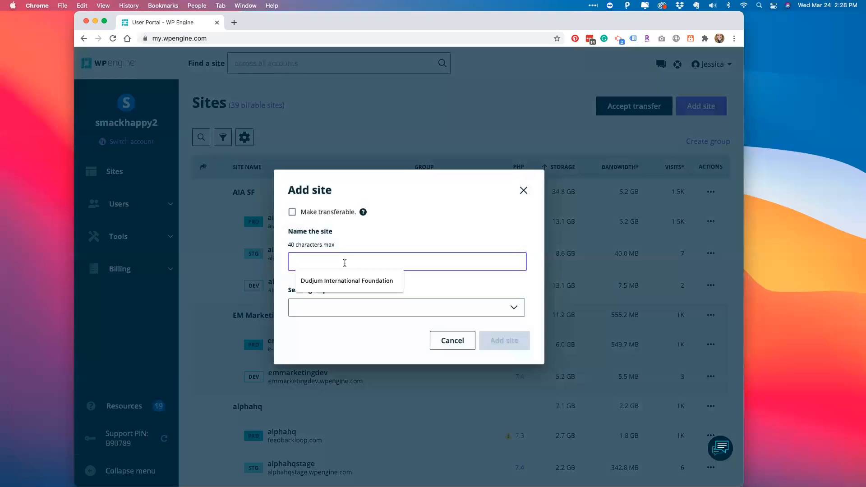
{"action": "type", "text": "Fla"}
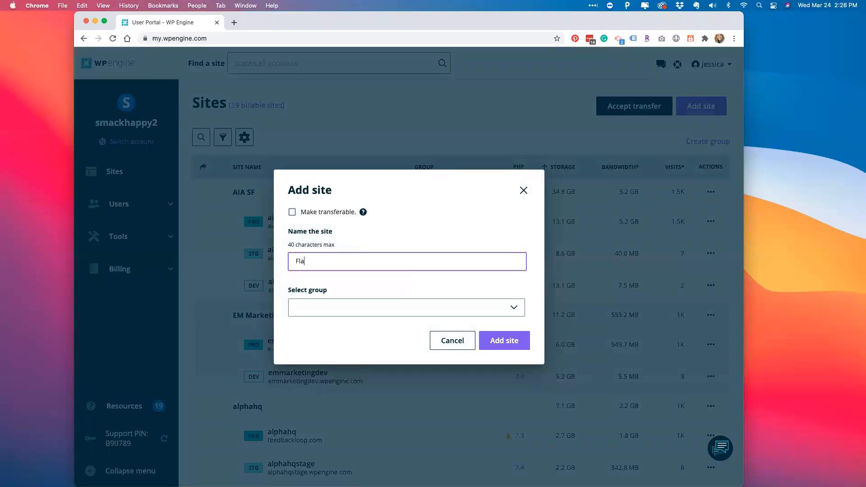
{"action": "type", "text": "vor"}
{"action": "type", "text": "clod"}
{"action": "type", "text": "ud"}
{"action": "left_click", "coordinate": [373, 304]}
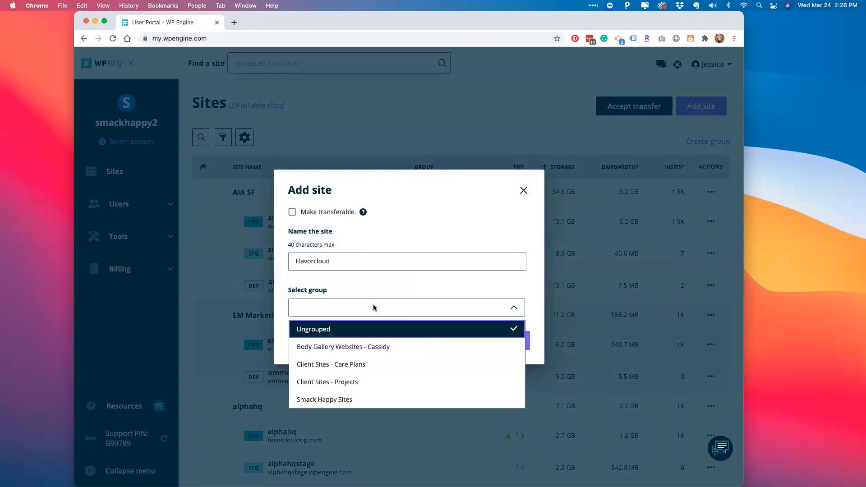
{"action": "left_click", "coordinate": [345, 365]}
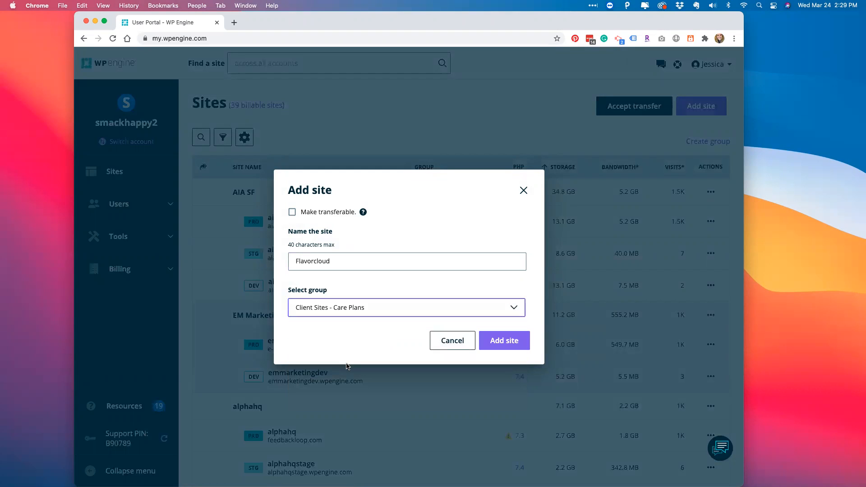
{"action": "left_click", "coordinate": [506, 343]}
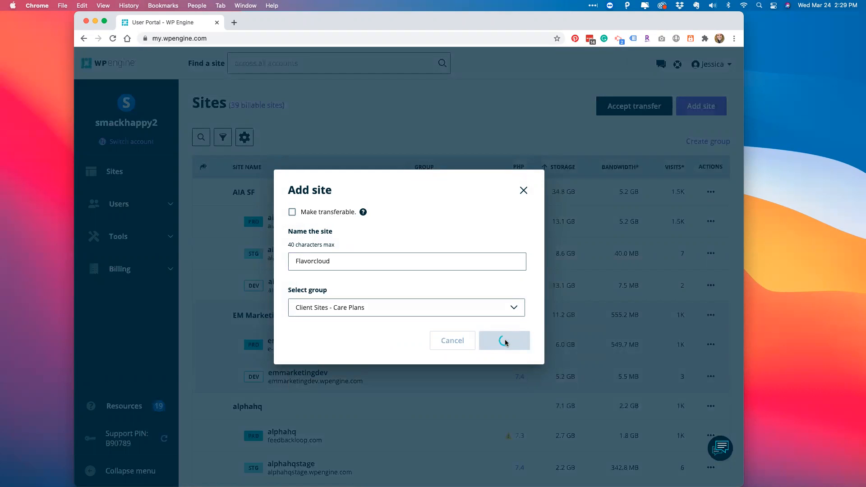
Open shdbaseinstall.wpengine.com in a new browser tab
{"action": "left_click", "coordinate": [234, 25]}
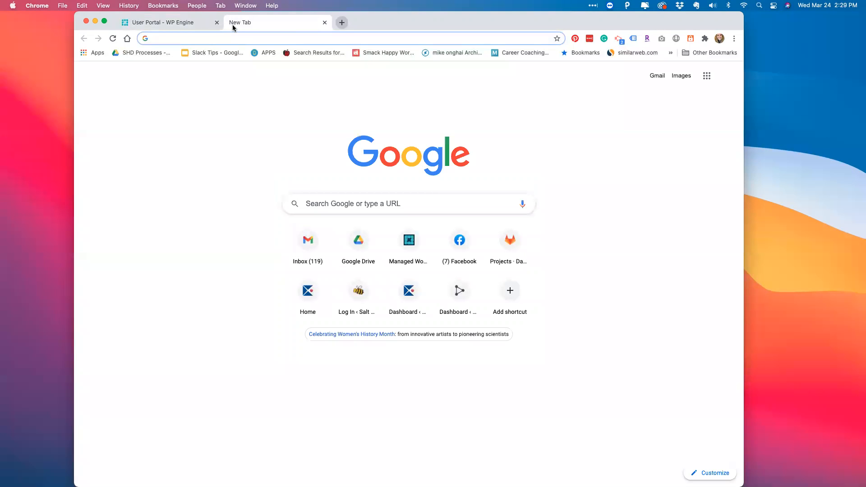
{"action": "type", "text": "shdbaseinstall.wpengine.com"}
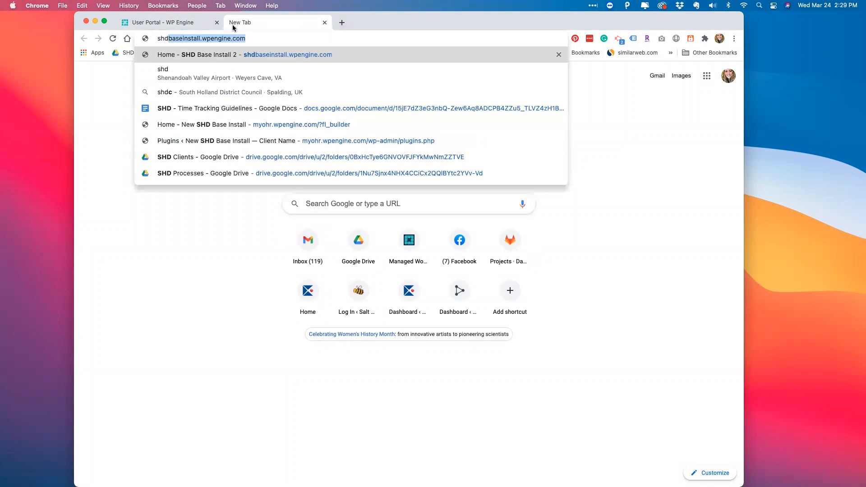
{"action": "key", "text": "Return"}
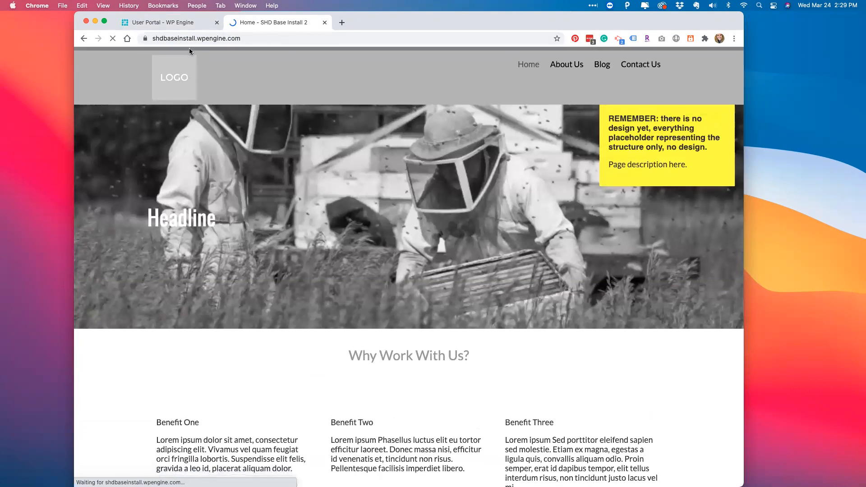
Load newshdinstall.wpengine.com in the same tab in place of the current site
{"action": "left_click", "coordinate": [186, 38]}
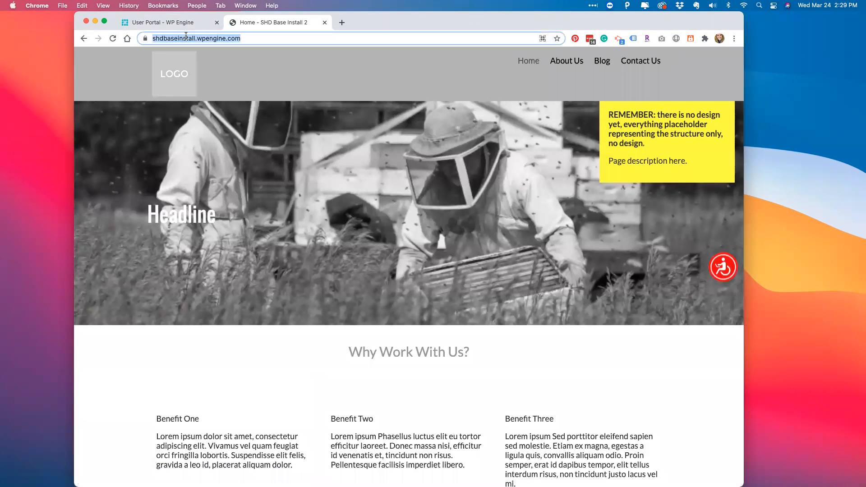
{"action": "type", "text": "shd"}
{"action": "key", "text": "BackSpace"}
{"action": "key", "text": "BackSpace"}
{"action": "key", "text": "BackSpace"}
{"action": "key", "text": "BackSpace"}
{"action": "type", "text": "new"}
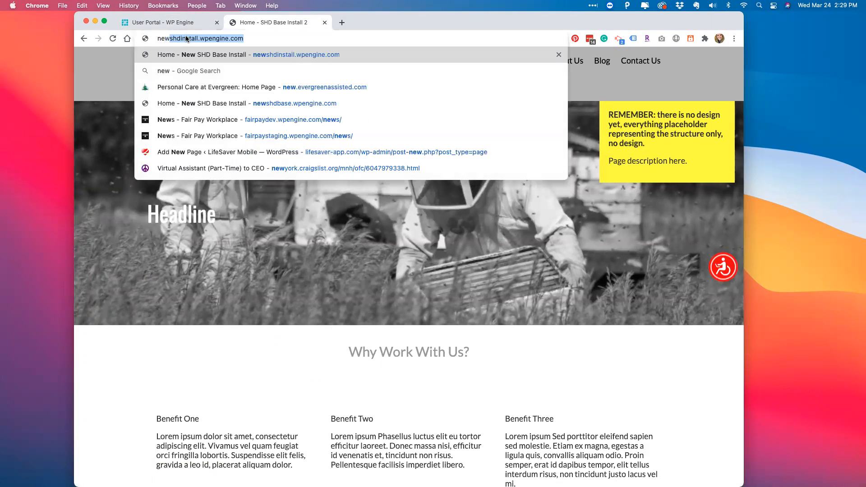
{"action": "key", "text": "Return"}
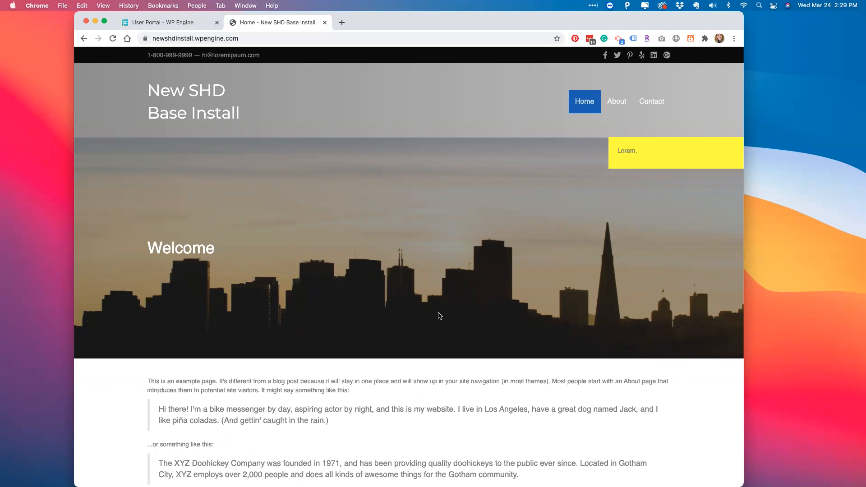
Go to the base install's /wp-admin page and log in with the saved credentials
{"action": "left_click", "coordinate": [273, 37]}
{"action": "type", "text": "/wp-a"}
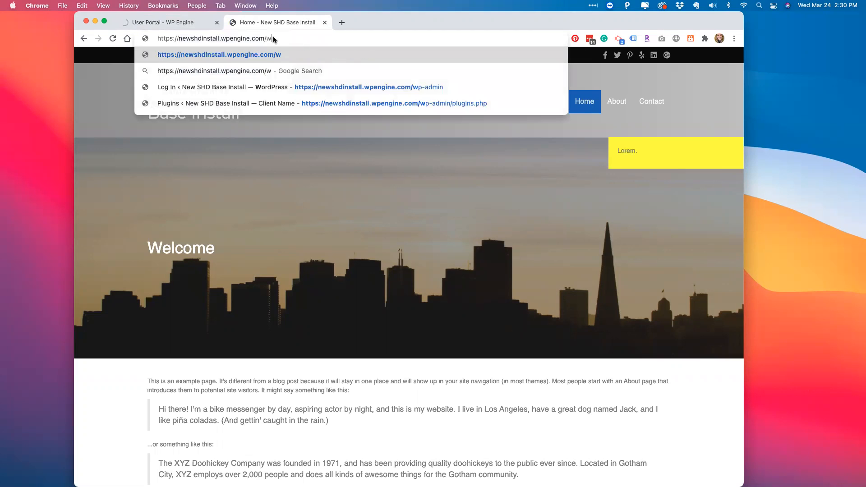
{"action": "type", "text": "dmin"}
{"action": "key", "text": "Return"}
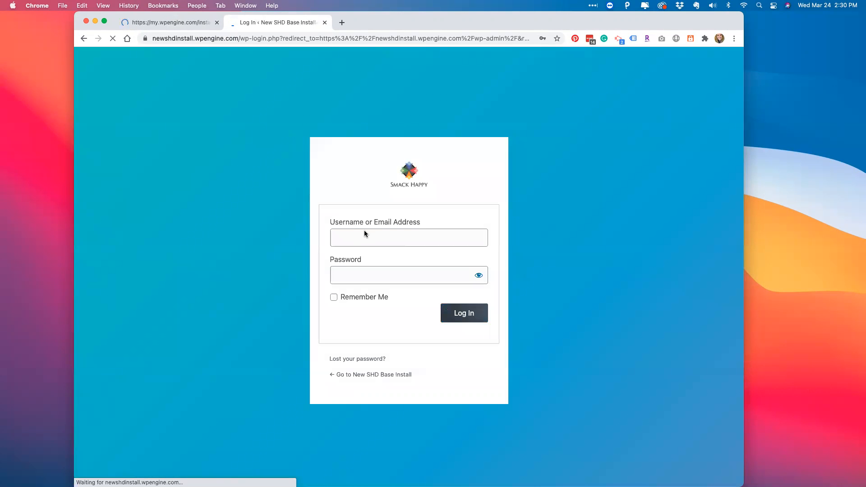
{"action": "left_click", "coordinate": [459, 316]}
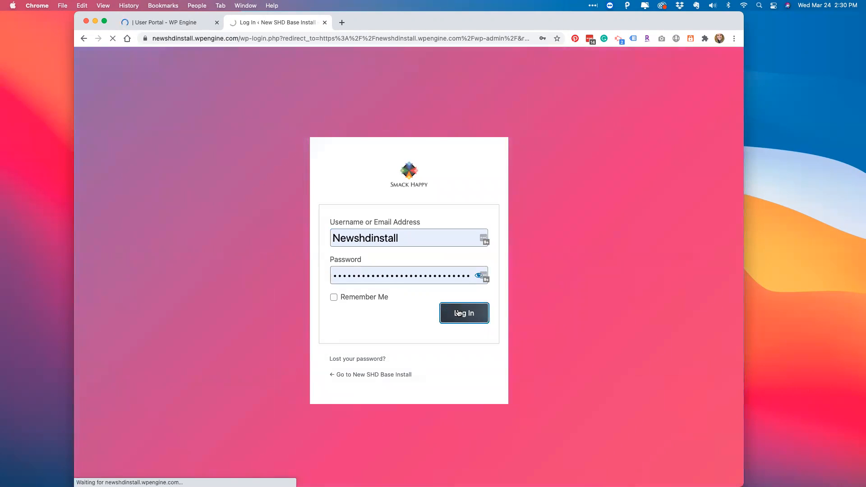
Return to the WP Engine portal, choose to copy Flavorcloud's production environment from an existing one, and name it flavorprod
{"action": "left_click", "coordinate": [153, 23]}
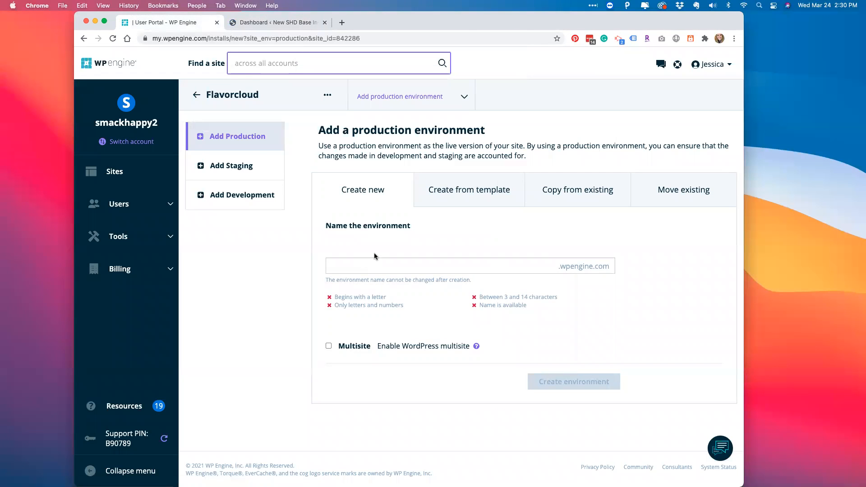
{"action": "left_click", "coordinate": [566, 191]}
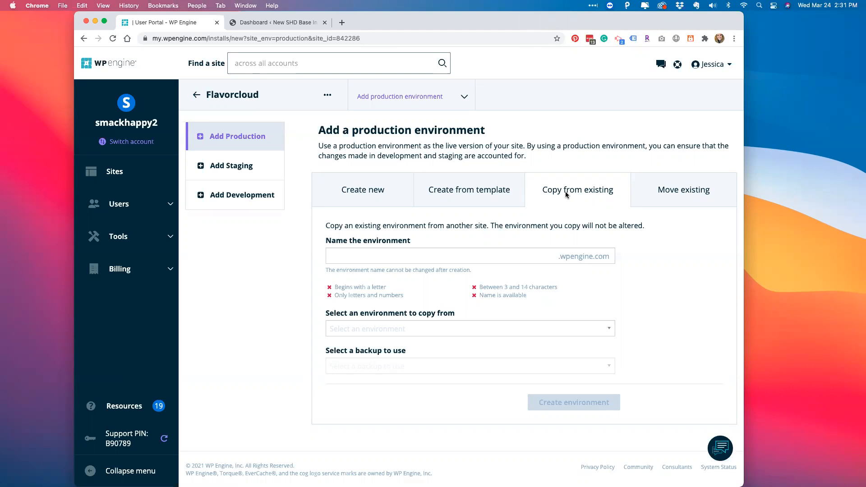
{"action": "left_click", "coordinate": [423, 256]}
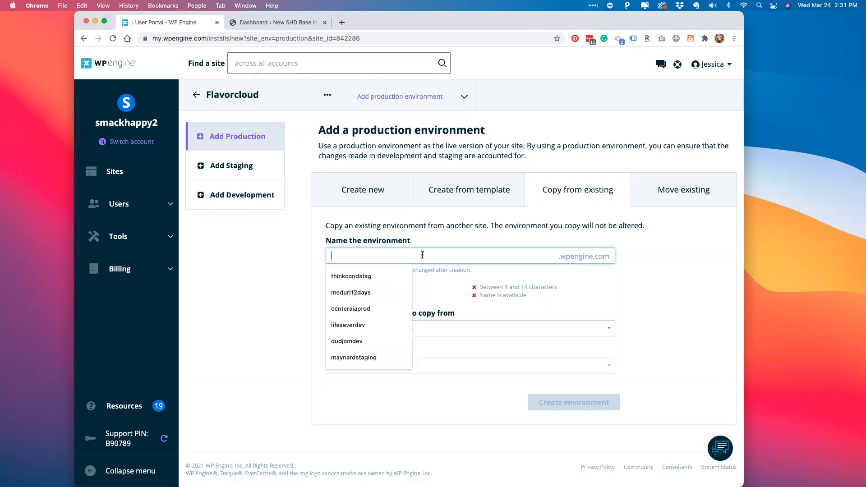
{"action": "type", "text": "fl"}
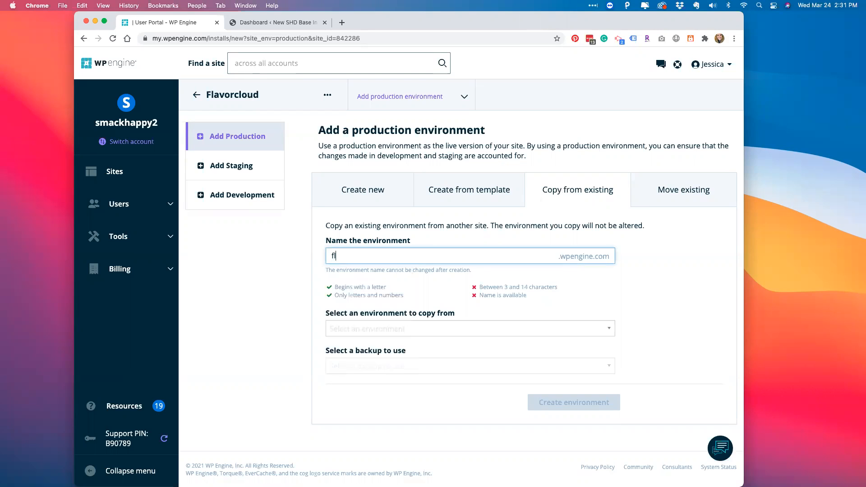
{"action": "type", "text": "av"}
{"action": "type", "text": "orcloudp"}
{"action": "type", "text": "ro"}
{"action": "left_click", "coordinate": [370, 257]}
{"action": "key", "text": "BackSpace"}
{"action": "key", "text": "BackSpace"}
{"action": "key", "text": "BackSpace"}
{"action": "key", "text": "BackSpace"}
{"action": "key", "text": "BackSpace"}
{"action": "type", "text": "d"}
{"action": "left_click_drag", "start_coordinate": [375, 256], "coordinate": [319, 256]}
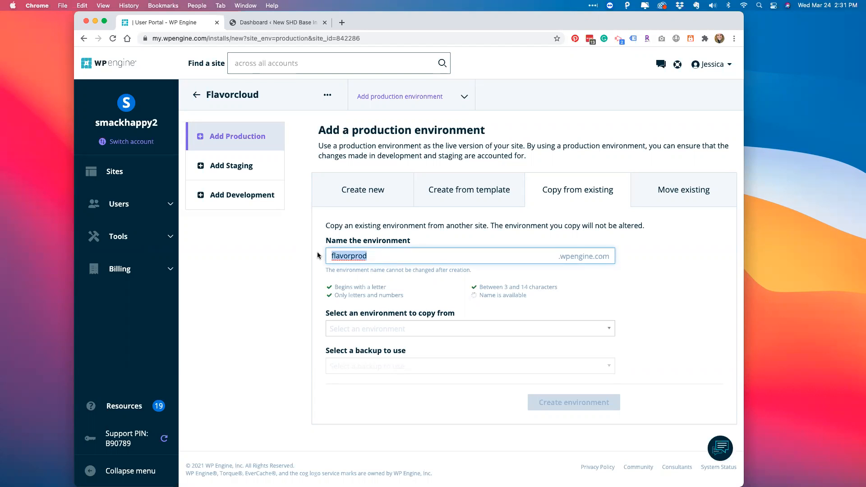
{"action": "left_click", "coordinate": [284, 258]}
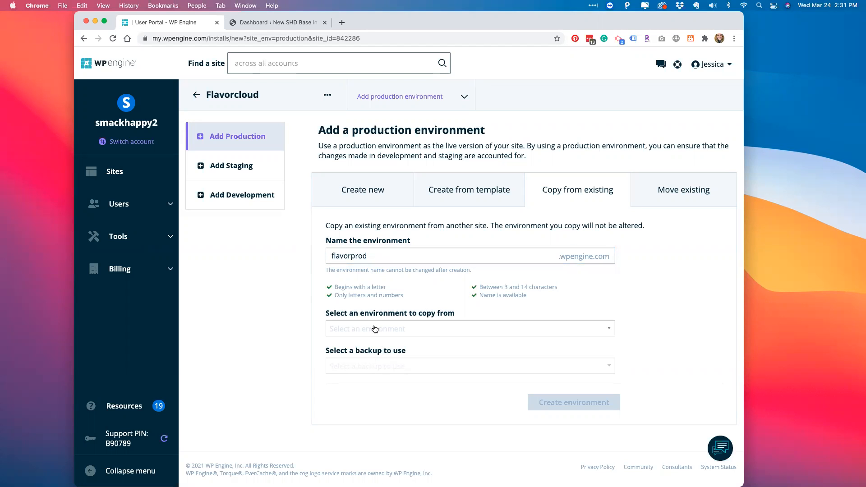
Find "base" among the source environments and select newshdinstall – PROD to copy from
{"action": "left_click", "coordinate": [375, 329]}
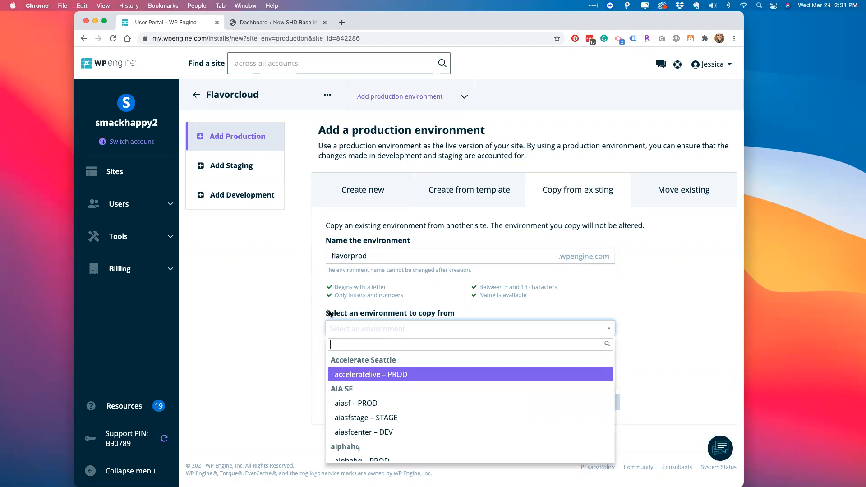
{"action": "type", "text": "base"}
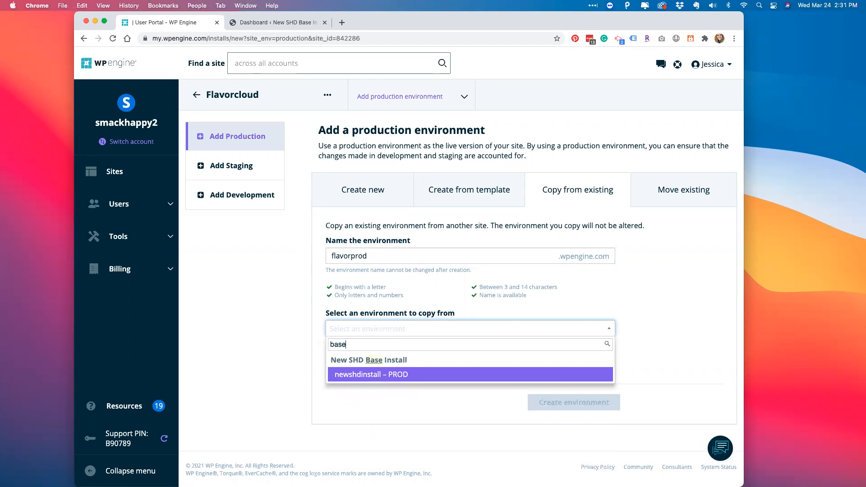
{"action": "left_click", "coordinate": [359, 375]}
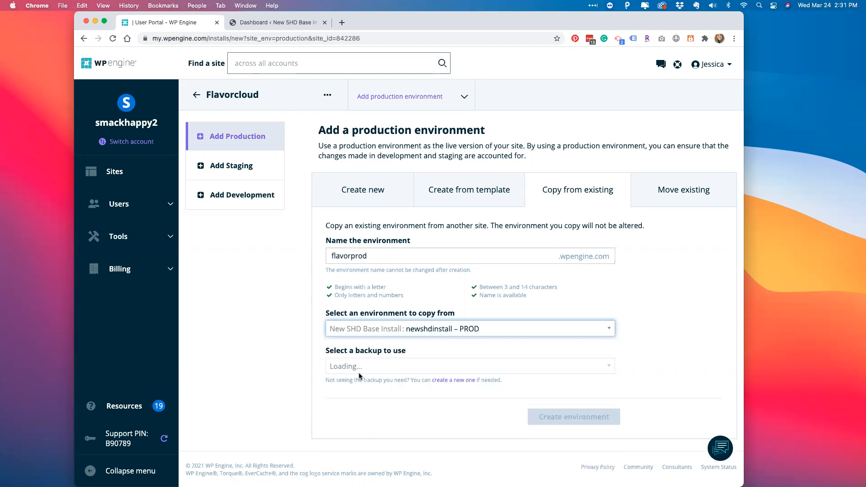
Use the most recent Mar 24 11:45AM UTC daily checkpoint as the backup and create the environment
{"action": "left_click", "coordinate": [380, 368]}
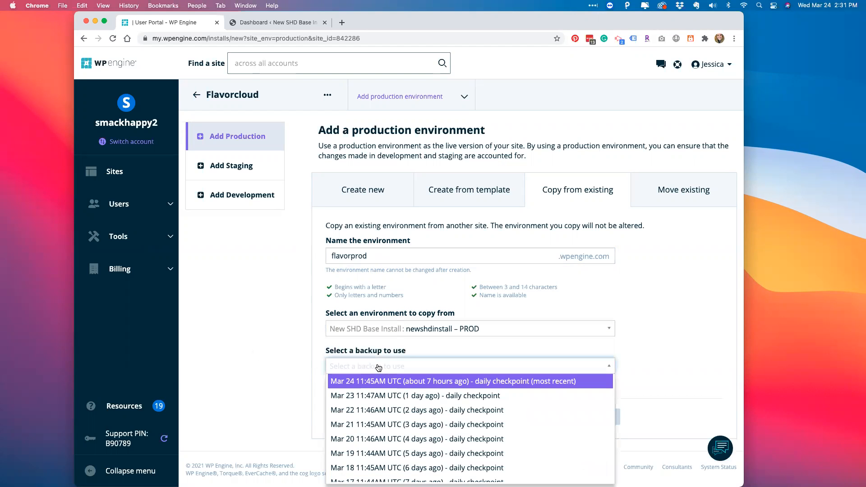
{"action": "left_click", "coordinate": [362, 382]}
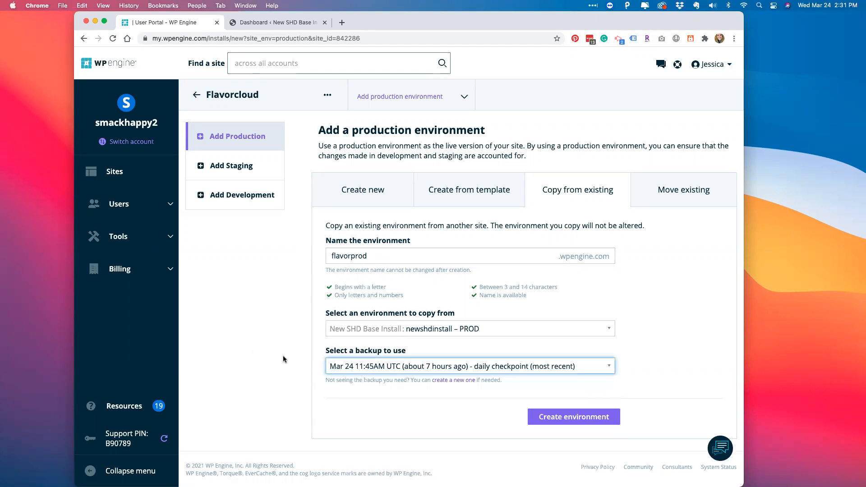
{"action": "left_click", "coordinate": [547, 417]}
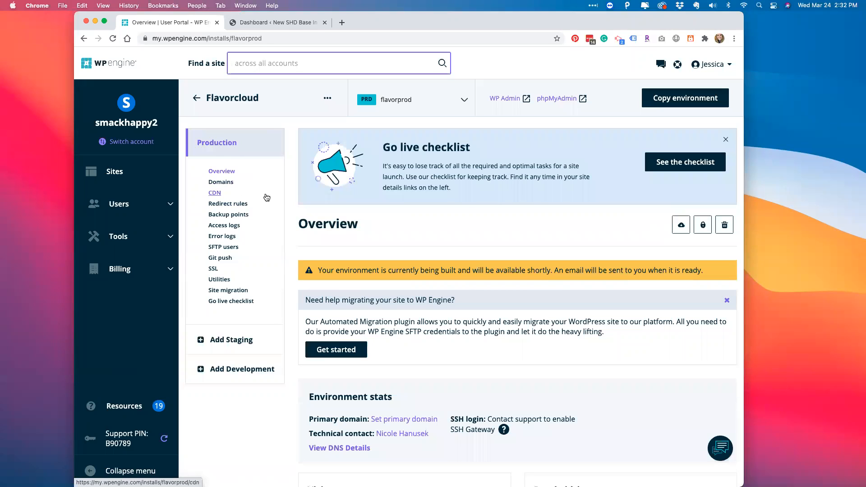
Switch to the base install's WordPress dashboard and view the WP Tutorials videos
{"action": "left_click", "coordinate": [278, 62]}
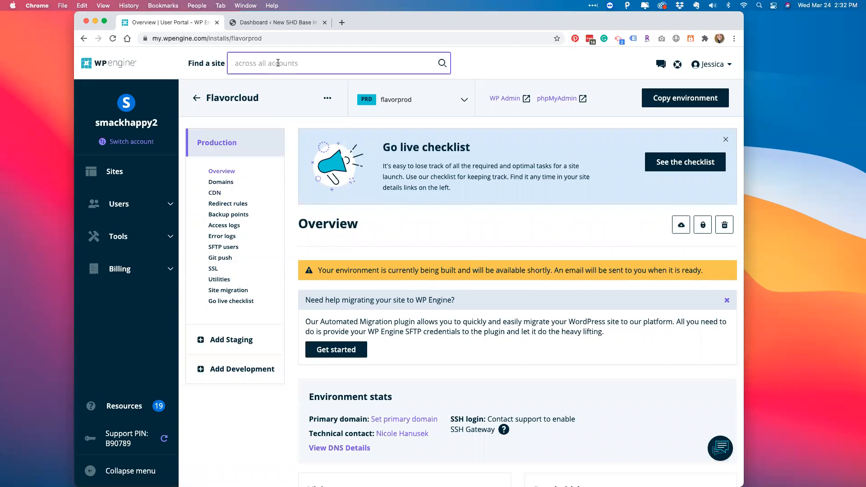
{"action": "left_click", "coordinate": [287, 24]}
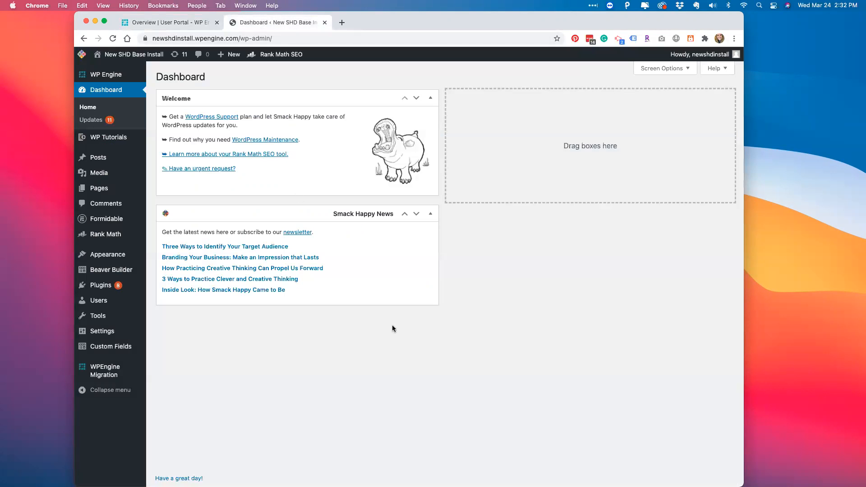
{"action": "mouse_move", "coordinate": [108, 78]}
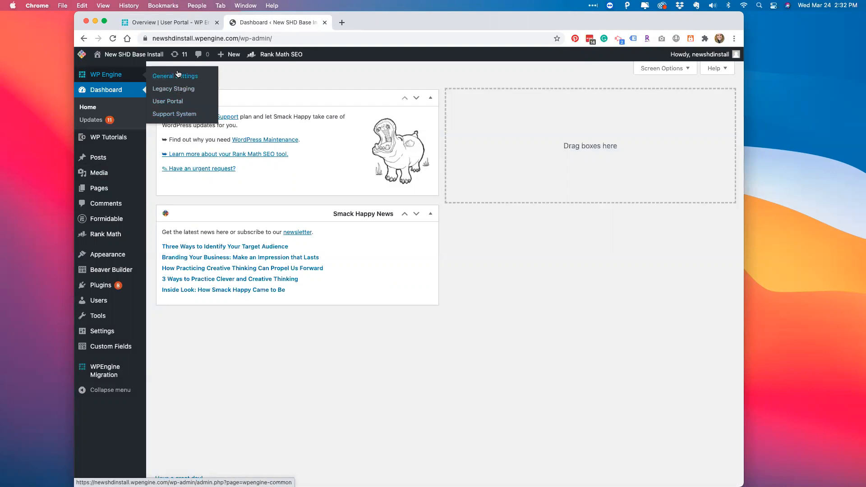
{"action": "mouse_move", "coordinate": [116, 144]}
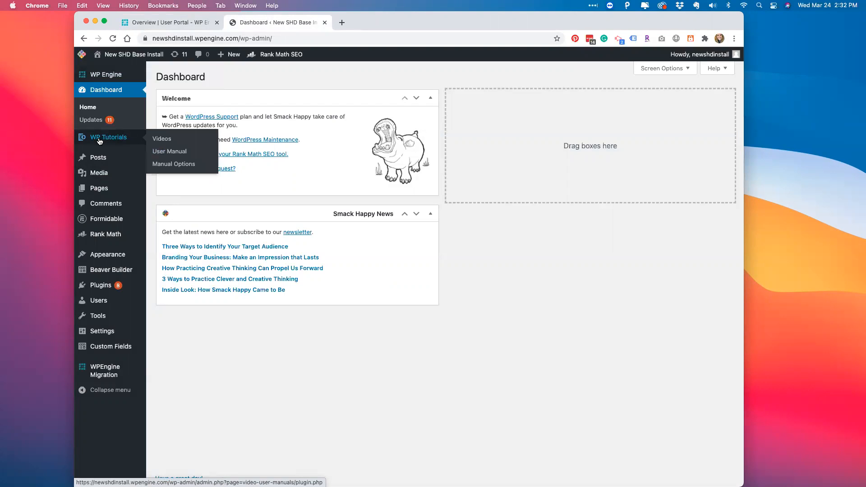
{"action": "left_click", "coordinate": [155, 140]}
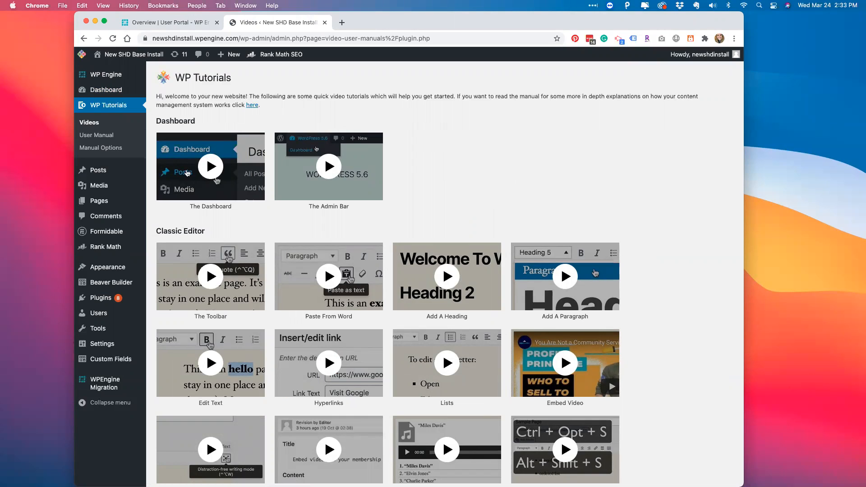
Open the WP Tutorials user manual and reposition its pop-up window over the page
{"action": "left_click", "coordinate": [102, 137]}
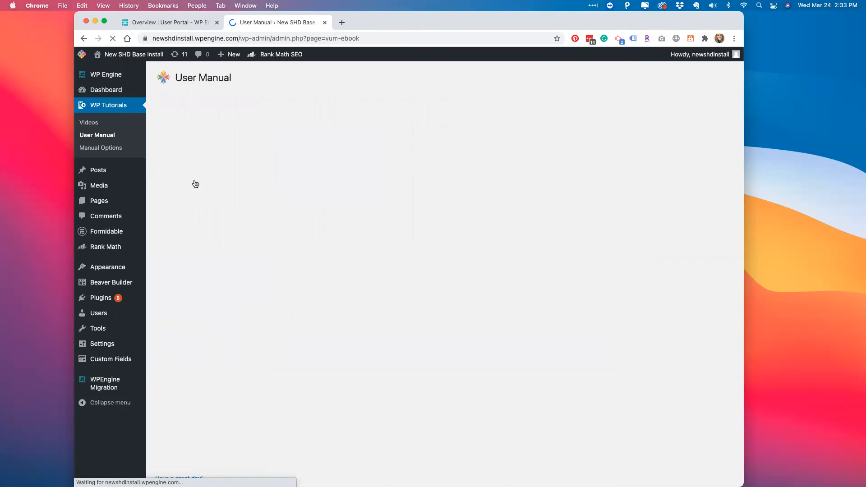
{"action": "left_click", "coordinate": [268, 182]}
{"action": "left_click_drag", "start_coordinate": [117, 18], "coordinate": [340, 65]}
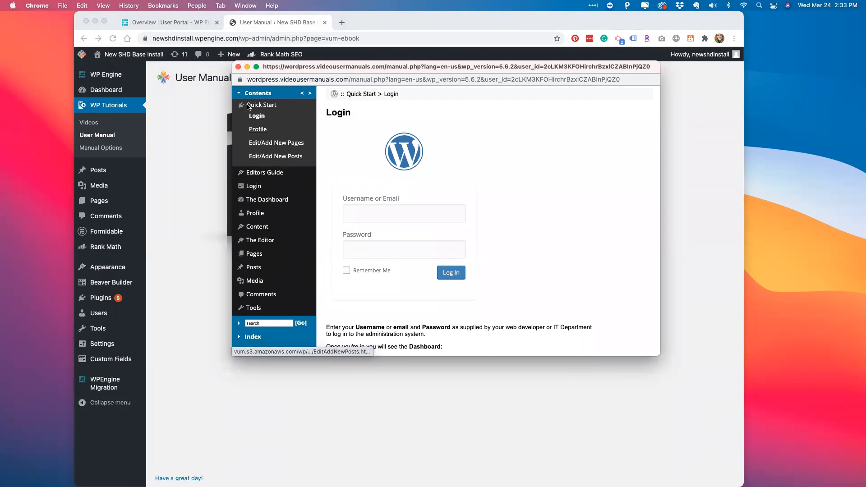
Close the user manual pop-up and open the list of Beaver Builder Themer Layouts
{"action": "left_click", "coordinate": [238, 67]}
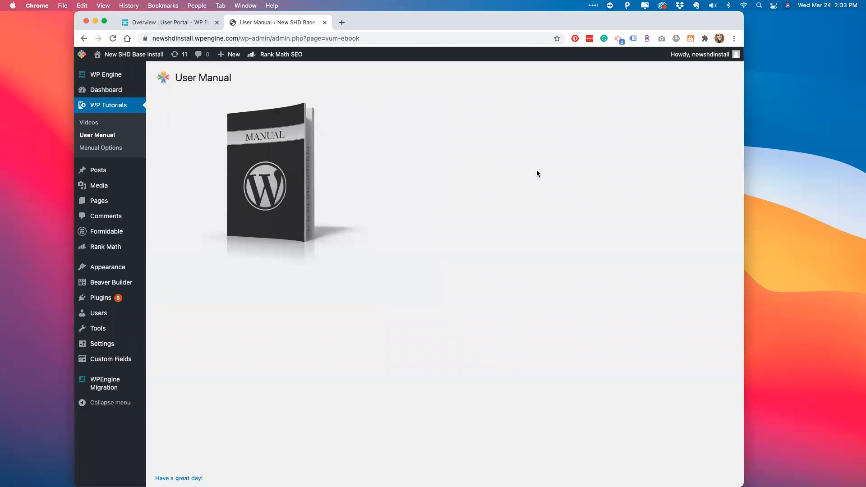
{"action": "mouse_move", "coordinate": [110, 167]}
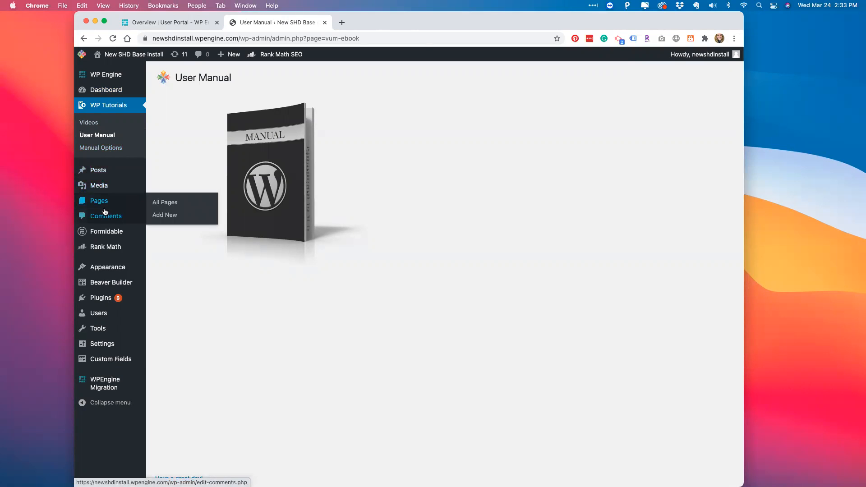
{"action": "mouse_move", "coordinate": [109, 232]}
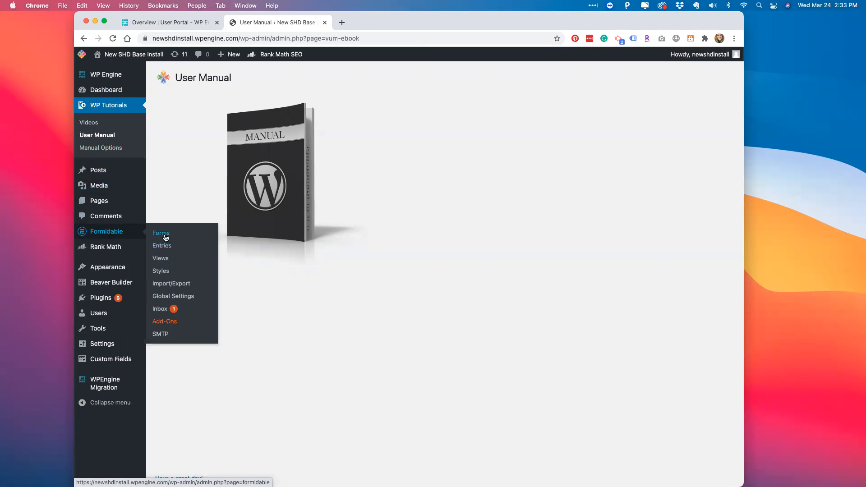
{"action": "mouse_move", "coordinate": [128, 250]}
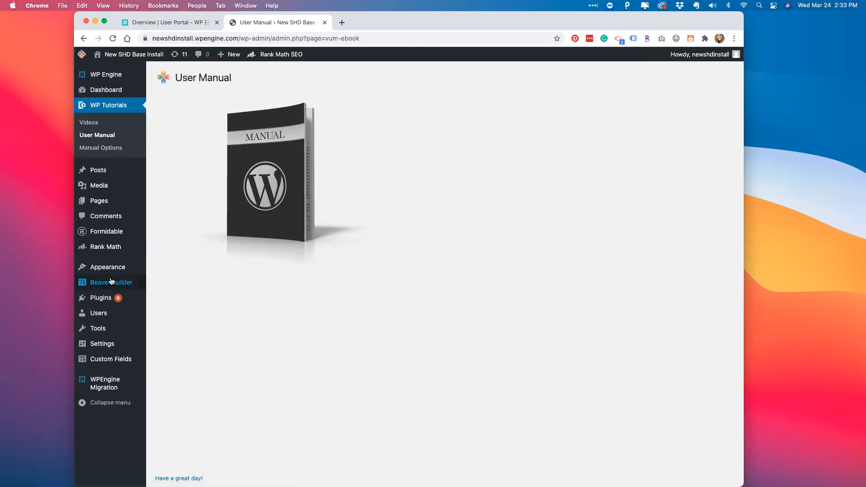
{"action": "mouse_move", "coordinate": [110, 271]}
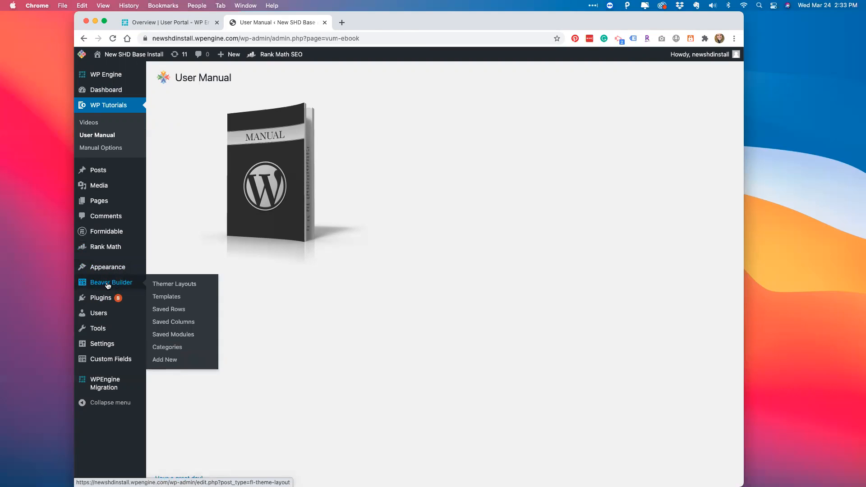
{"action": "left_click", "coordinate": [169, 288]}
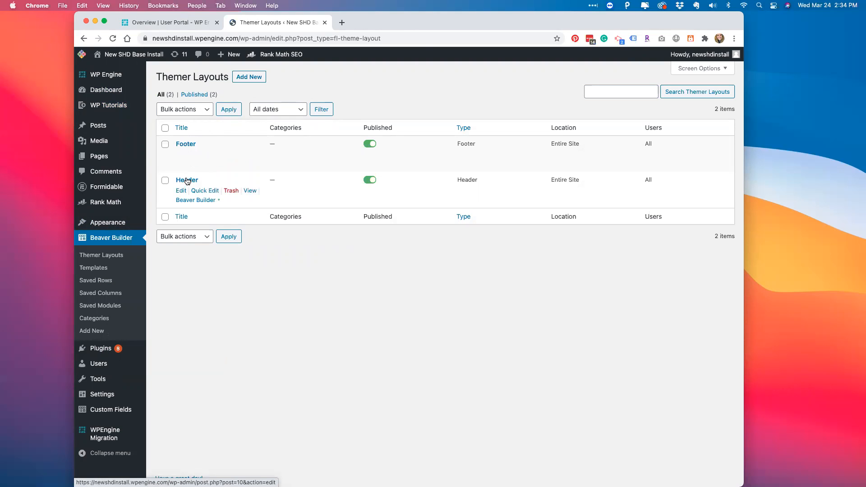
Open the form for a new themer layout and examine the choices for its Type and Layout
{"action": "left_click", "coordinate": [248, 77]}
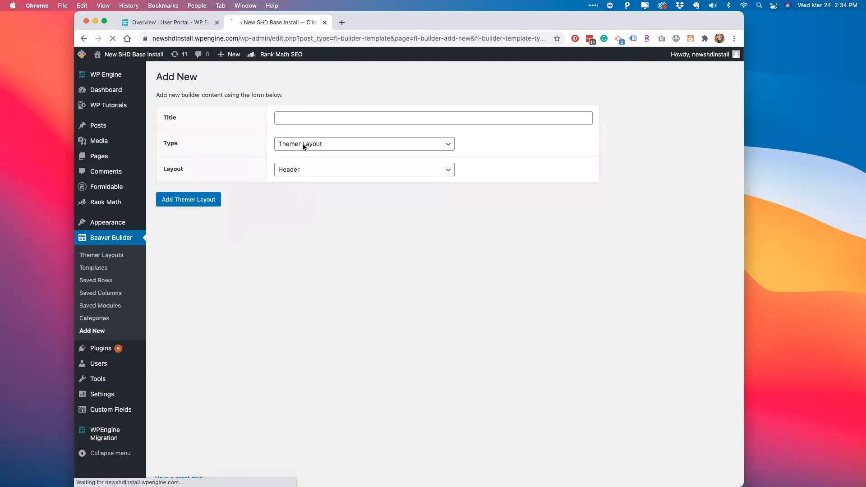
{"action": "left_click", "coordinate": [304, 144]}
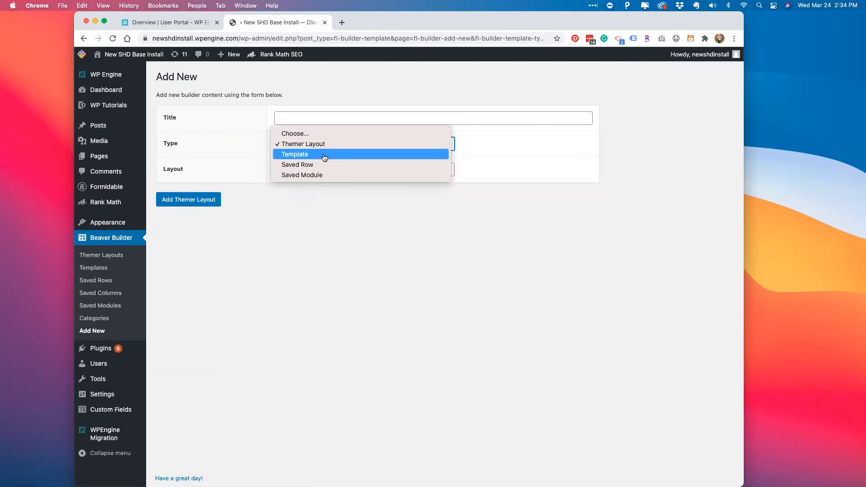
{"action": "left_click", "coordinate": [289, 257]}
{"action": "left_click", "coordinate": [305, 175]}
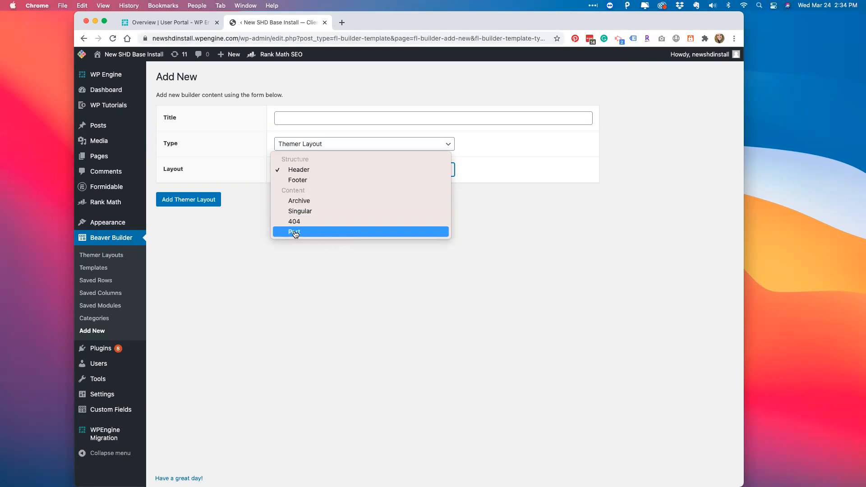
{"action": "left_click", "coordinate": [249, 240]}
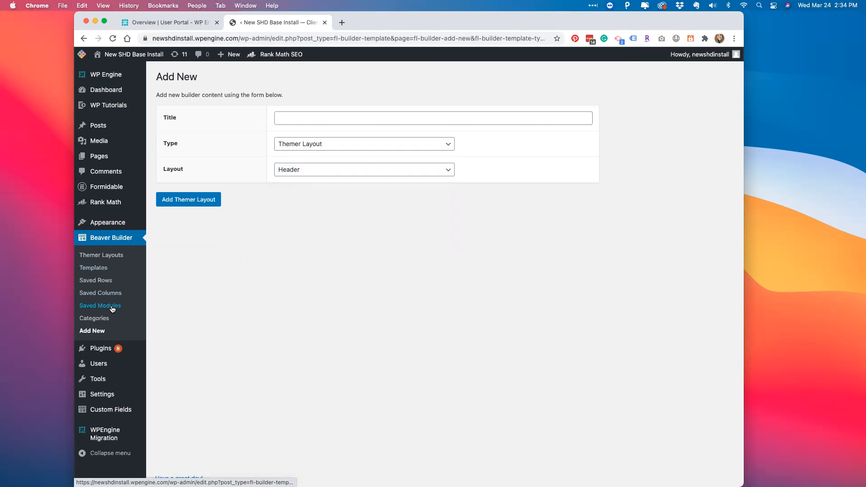
Open the installed plugins and review the entries from Advanced Custom Fields PRO to Rank Math SEO, highlighting Autoptimize
{"action": "mouse_move", "coordinate": [100, 354]}
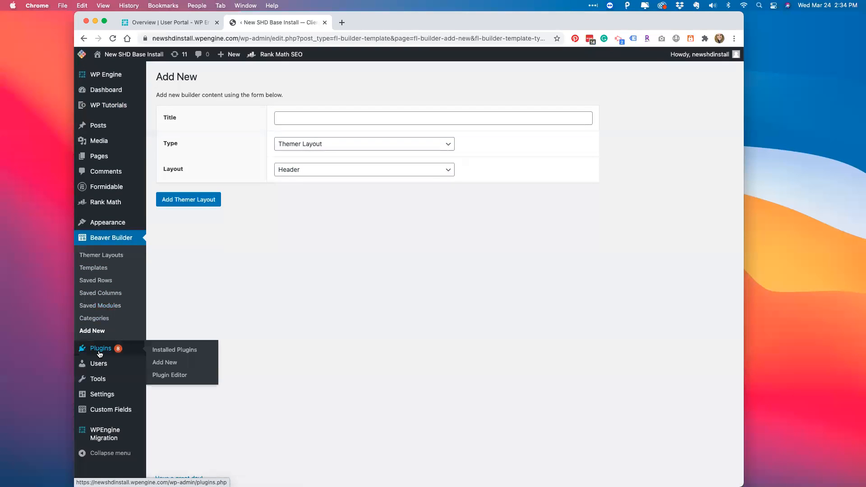
{"action": "left_click", "coordinate": [166, 351]}
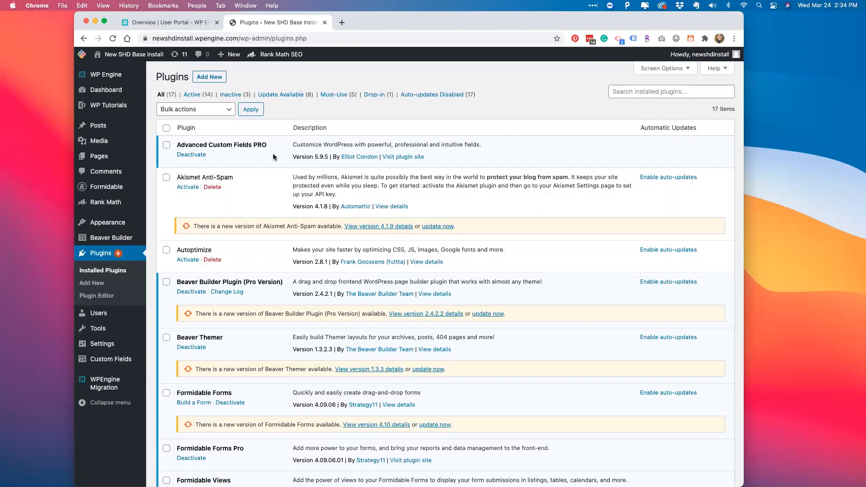
{"action": "scroll", "coordinate": [273, 156], "scroll_direction": "down", "scroll_amount": 2}
{"action": "scroll", "coordinate": [273, 157], "scroll_direction": "down", "scroll_amount": 1}
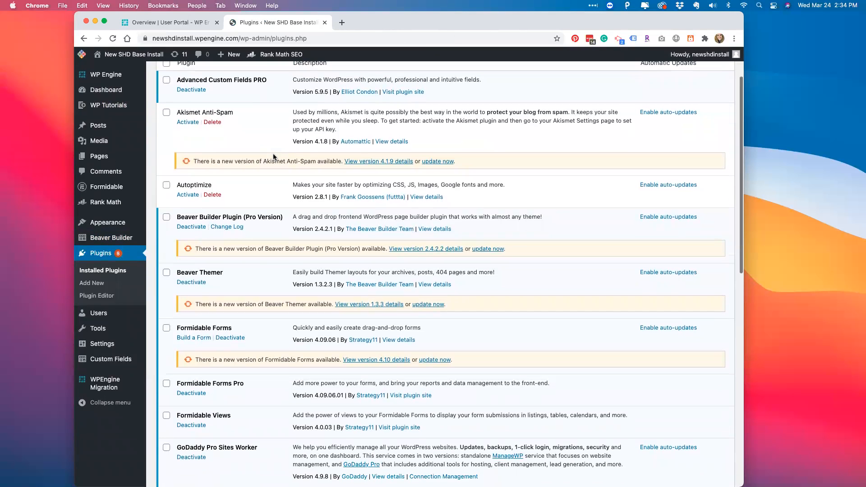
{"action": "double_click", "coordinate": [178, 184]}
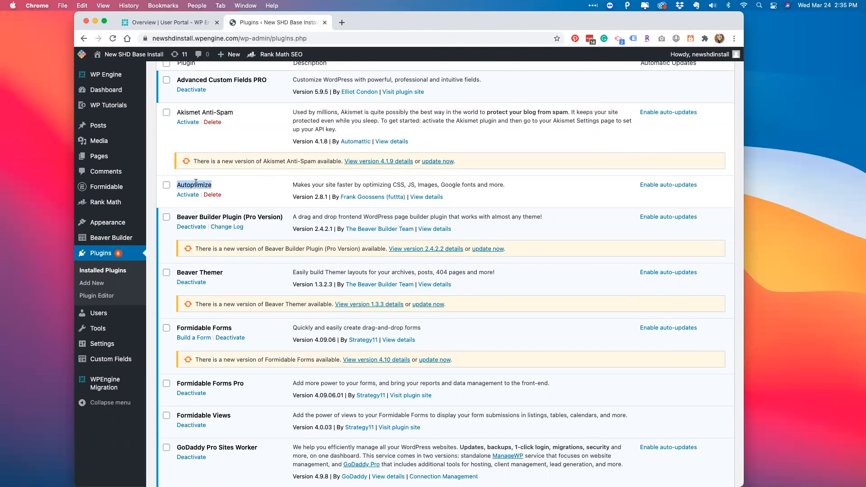
{"action": "left_click", "coordinate": [233, 186]}
{"action": "scroll", "coordinate": [233, 187], "scroll_direction": "down", "scroll_amount": 2}
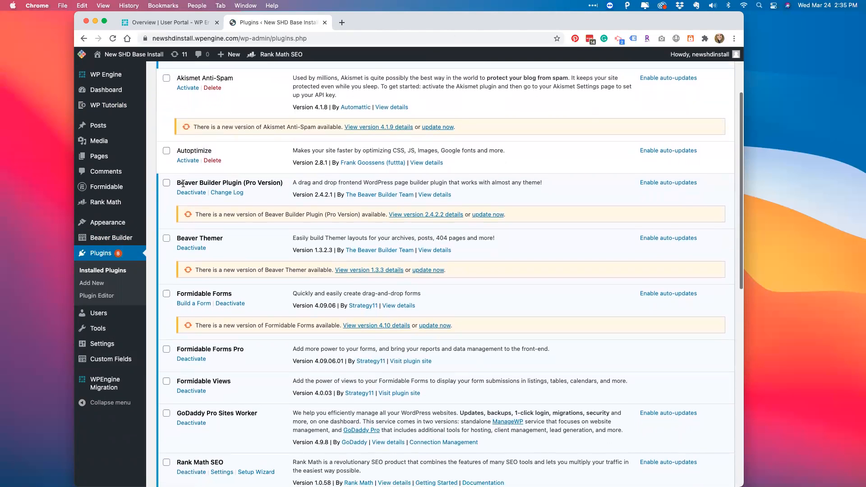
{"action": "scroll", "coordinate": [218, 181], "scroll_direction": "down", "scroll_amount": 2}
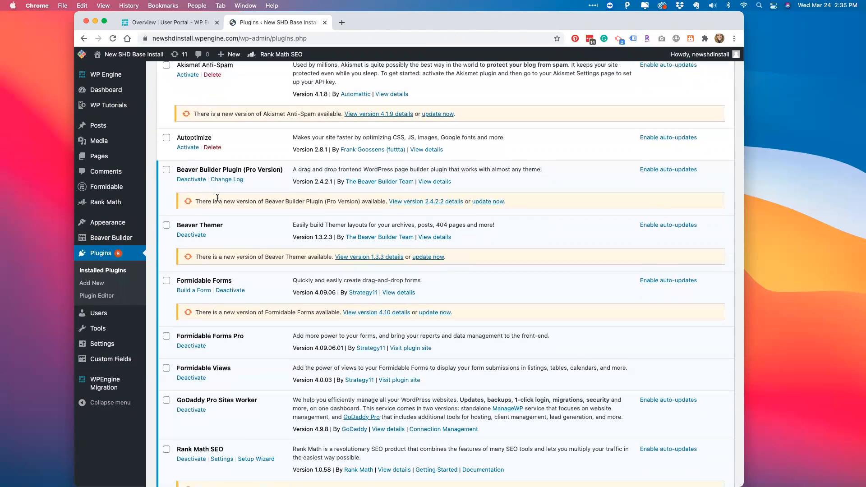
{"action": "scroll", "coordinate": [219, 194], "scroll_direction": "down", "scroll_amount": 5}
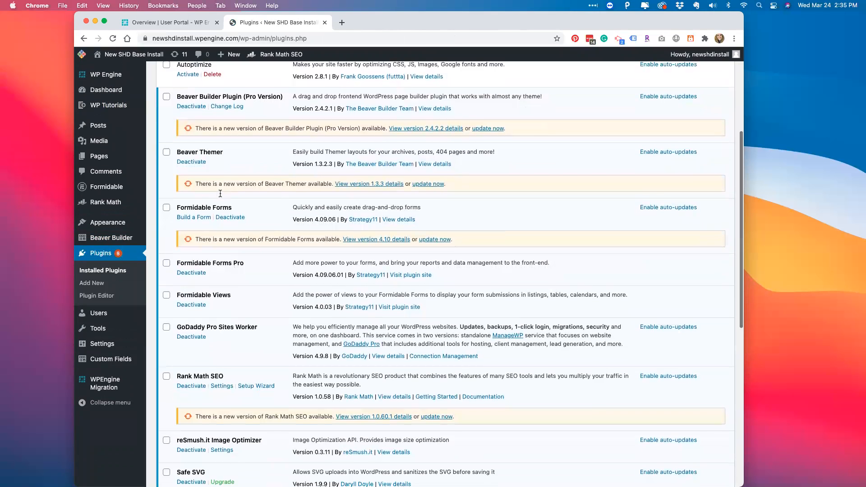
{"action": "scroll", "coordinate": [219, 182], "scroll_direction": "down", "scroll_amount": 3}
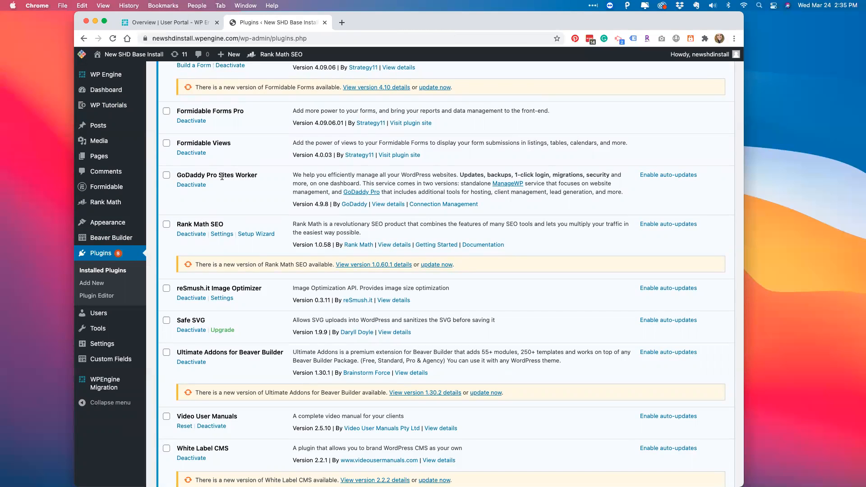
Review the remaining installed plugins through WP Engine Automated Migration, highlighting the names reSmush.it Image Optimizer and Safe SVG
{"action": "scroll", "coordinate": [224, 217], "scroll_direction": "down", "scroll_amount": 4}
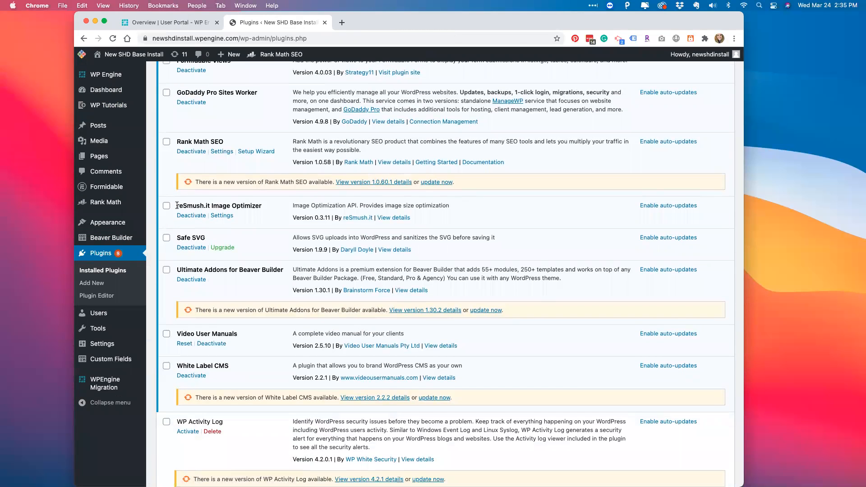
{"action": "left_click_drag", "start_coordinate": [177, 205], "coordinate": [267, 204]}
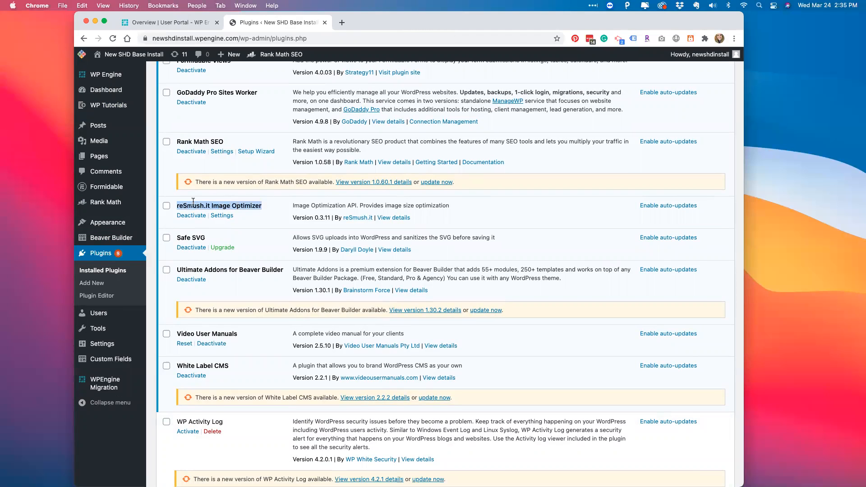
{"action": "left_click", "coordinate": [268, 207]}
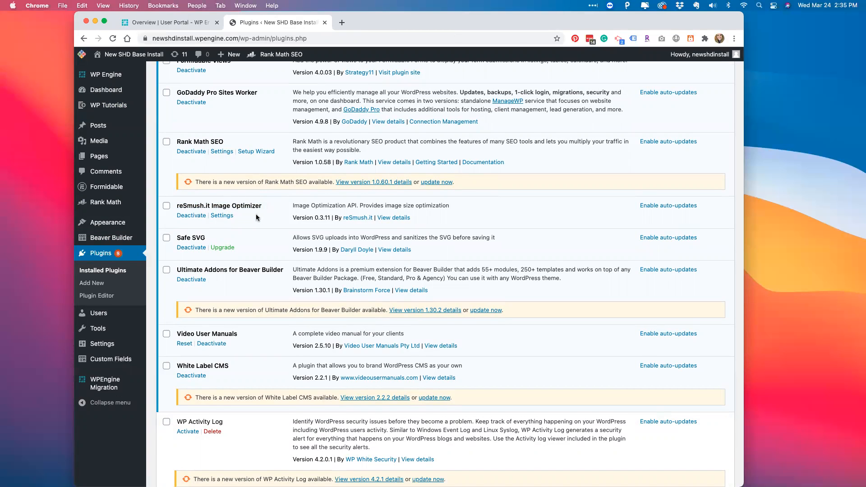
{"action": "scroll", "coordinate": [256, 213], "scroll_direction": "down", "scroll_amount": 2}
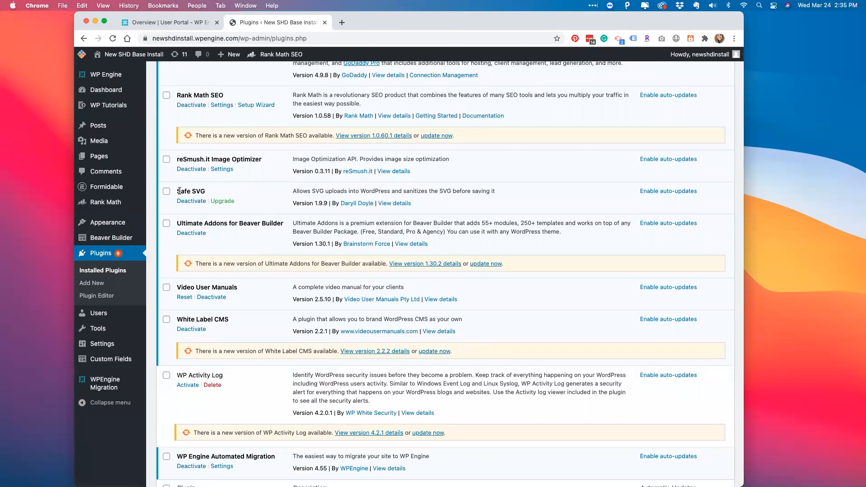
{"action": "left_click_drag", "start_coordinate": [176, 190], "coordinate": [207, 194]}
{"action": "left_click", "coordinate": [223, 189]}
{"action": "scroll", "coordinate": [223, 189], "scroll_direction": "down", "scroll_amount": 2}
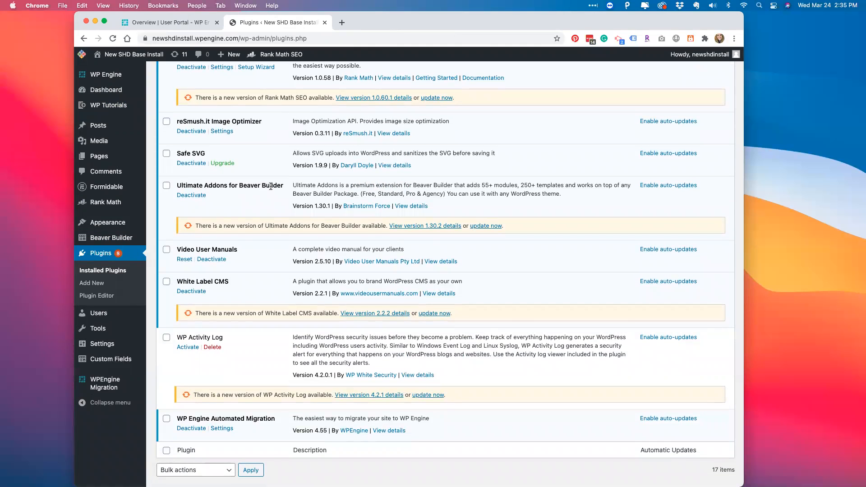
{"action": "scroll", "coordinate": [270, 186], "scroll_direction": "down", "scroll_amount": 1}
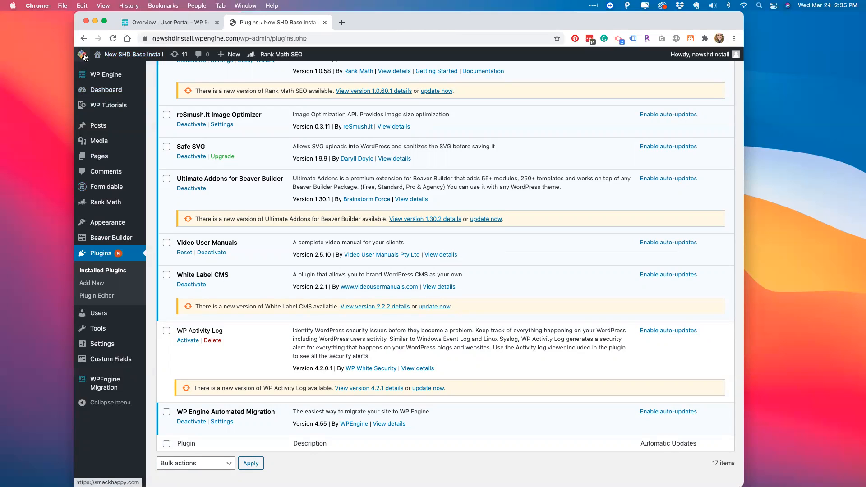
Open the WordPress dashboard home and move the Smack Happy News box into the second column beside Welcome
{"action": "left_click", "coordinate": [115, 56]}
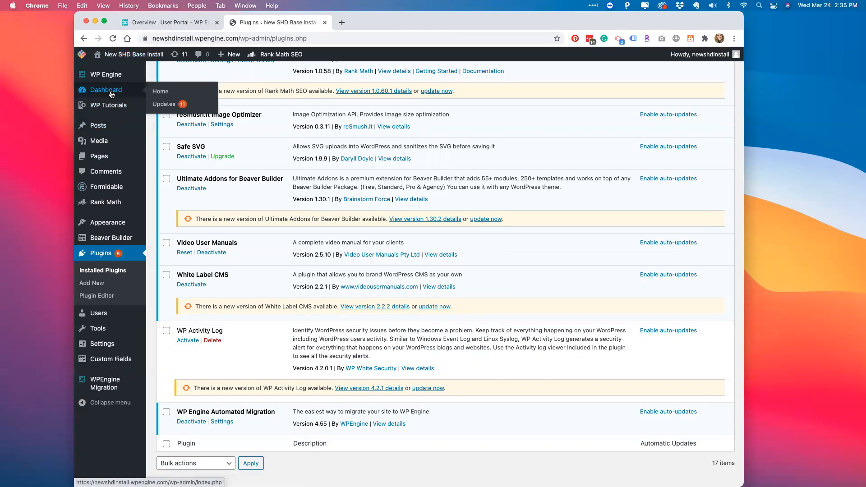
{"action": "left_click", "coordinate": [110, 92]}
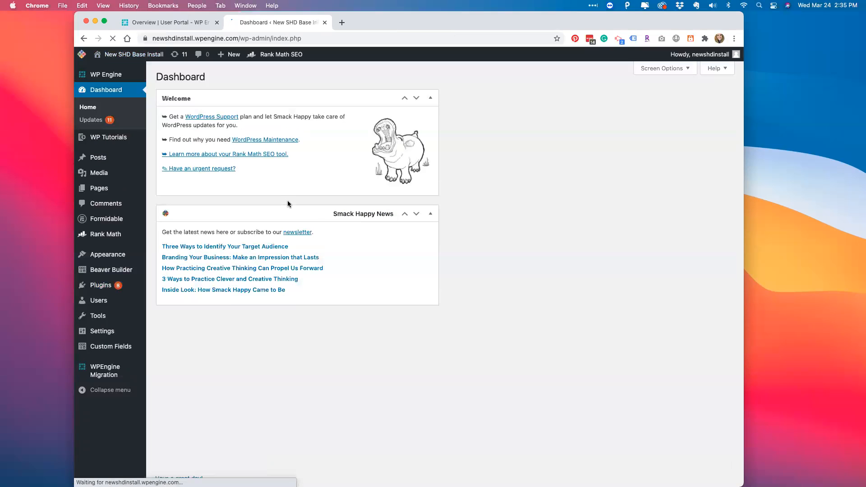
{"action": "left_click_drag", "start_coordinate": [186, 214], "coordinate": [459, 112]}
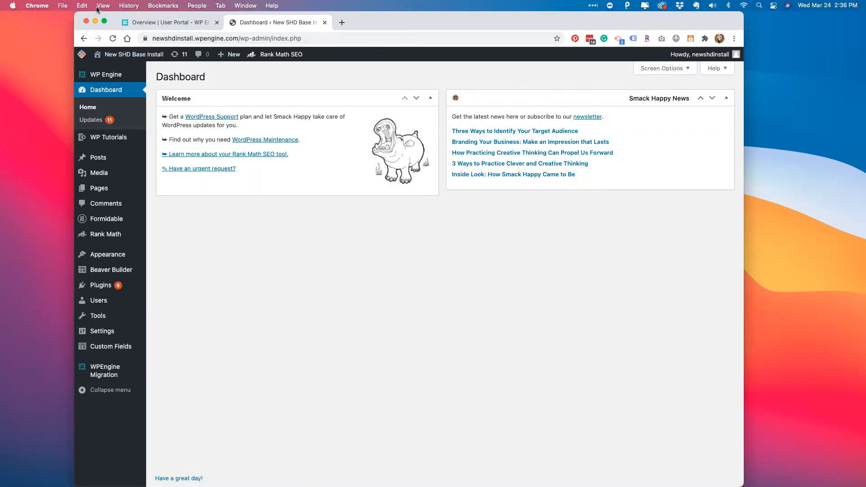
View the base install's login page at newshdinstall.wpengine.com/wp-admin in a new incognito window, and minimize that window
{"action": "left_click", "coordinate": [60, 6]}
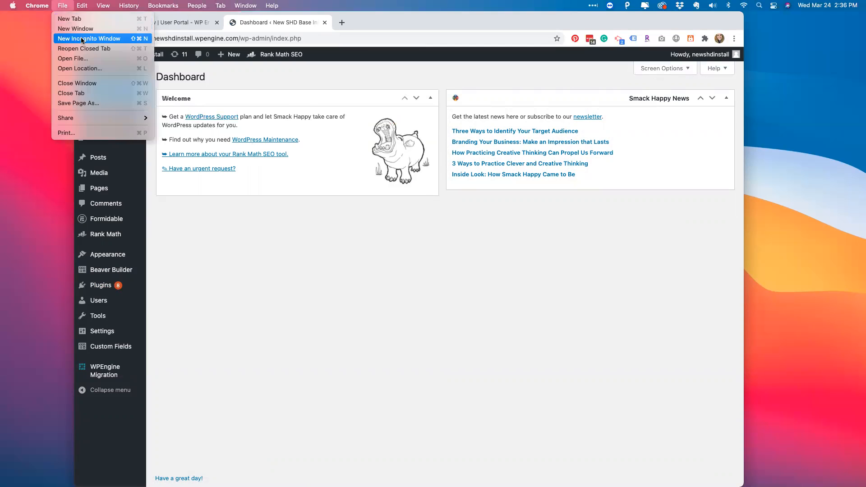
{"action": "left_click", "coordinate": [82, 38]}
{"action": "type", "text": "news"}
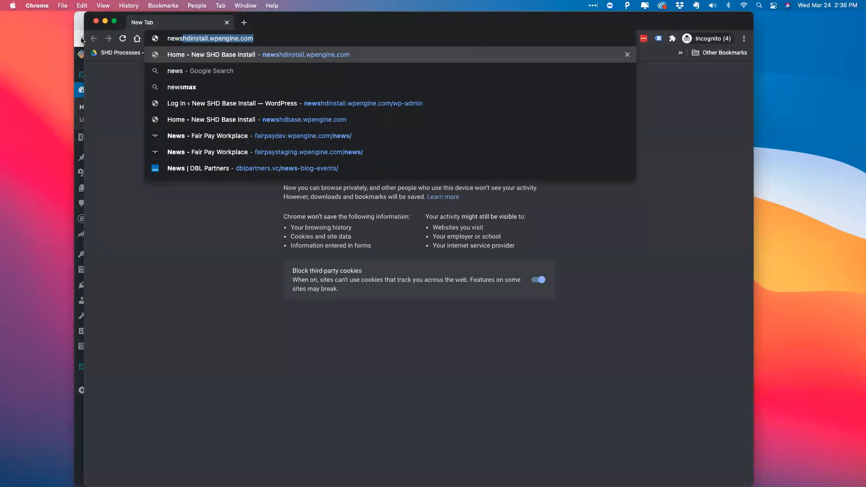
{"action": "key", "text": "Return"}
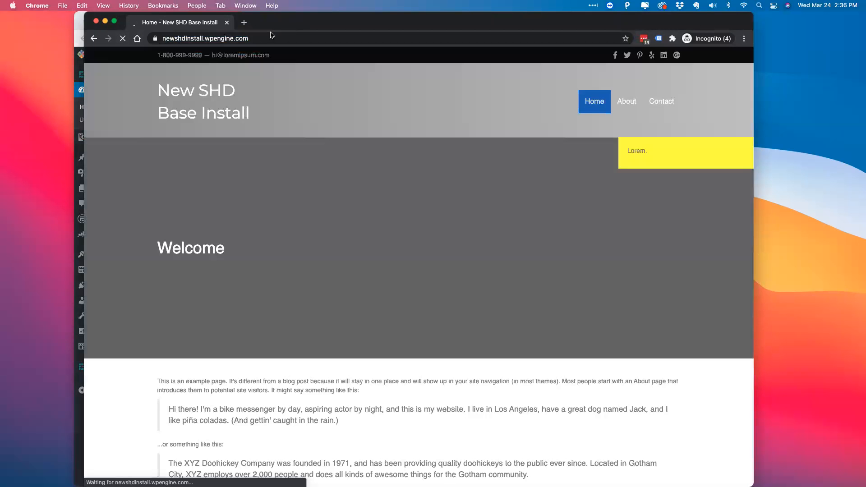
{"action": "left_click", "coordinate": [273, 38]}
{"action": "type", "text": "/wp-admin"}
{"action": "key", "text": "Return"}
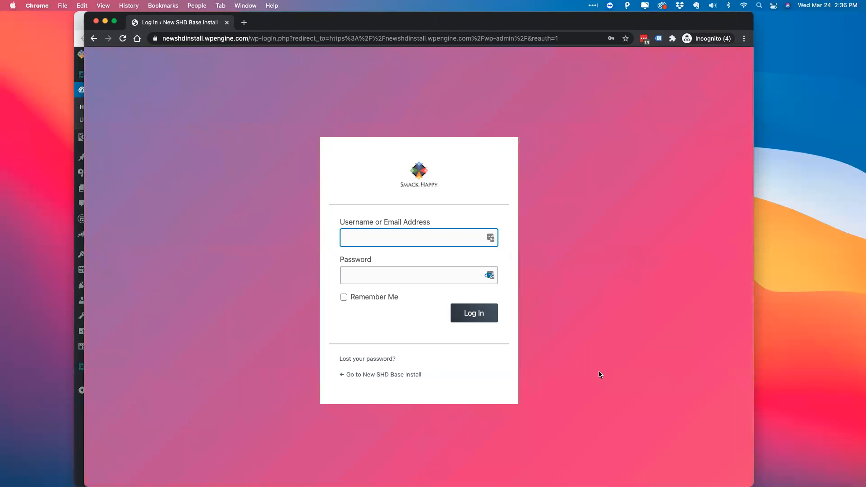
{"action": "left_click", "coordinate": [105, 21]}
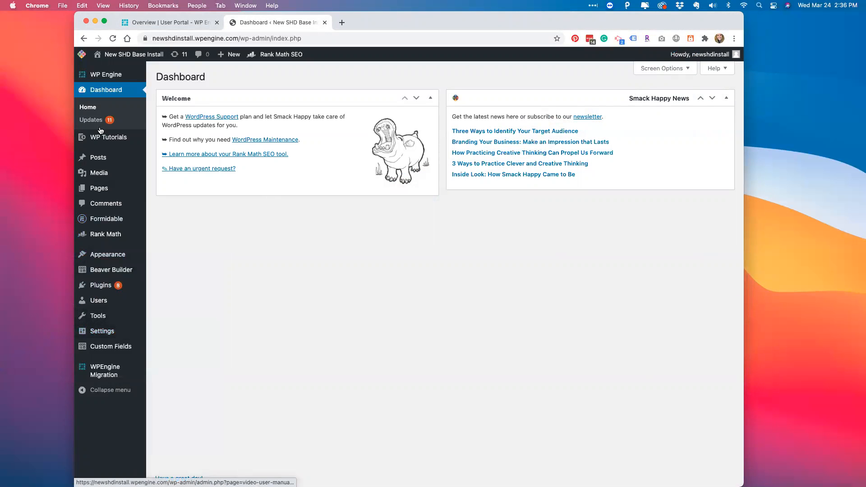
Return to the installed plugins and highlight the WP Engine Automated Migration entry at the end of the list
{"action": "mouse_move", "coordinate": [101, 285]}
{"action": "left_click", "coordinate": [167, 288]}
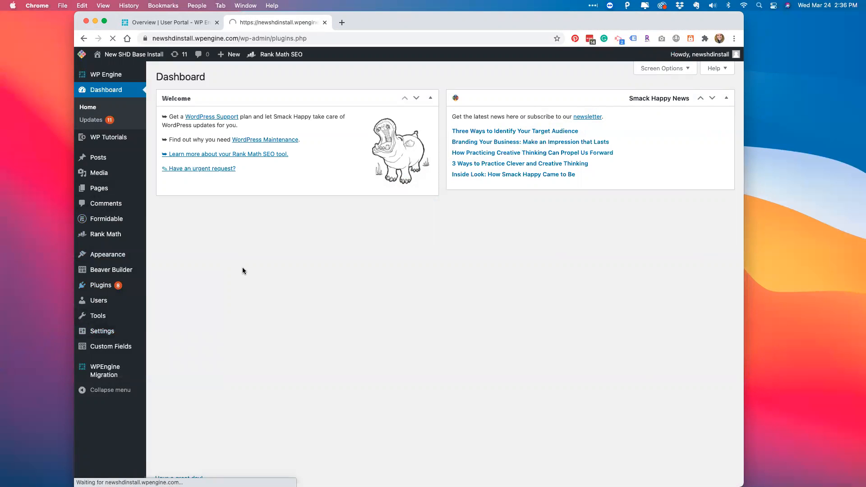
{"action": "scroll", "coordinate": [235, 274], "scroll_direction": "down", "scroll_amount": 10}
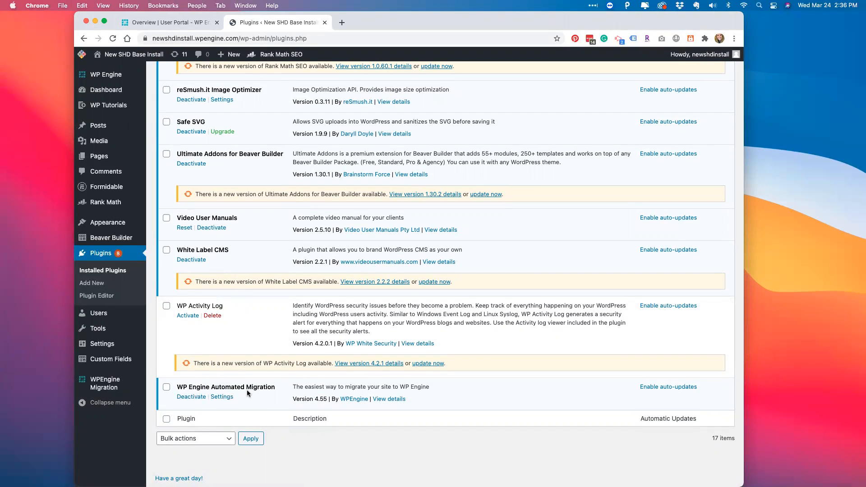
{"action": "left_click_drag", "start_coordinate": [178, 387], "coordinate": [277, 388]}
{"action": "left_click", "coordinate": [279, 388]}
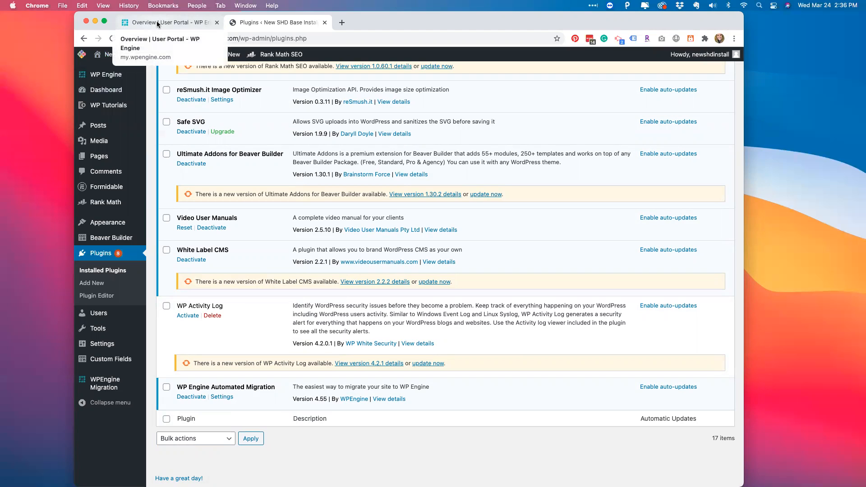
{"action": "mouse_move", "coordinate": [110, 345]}
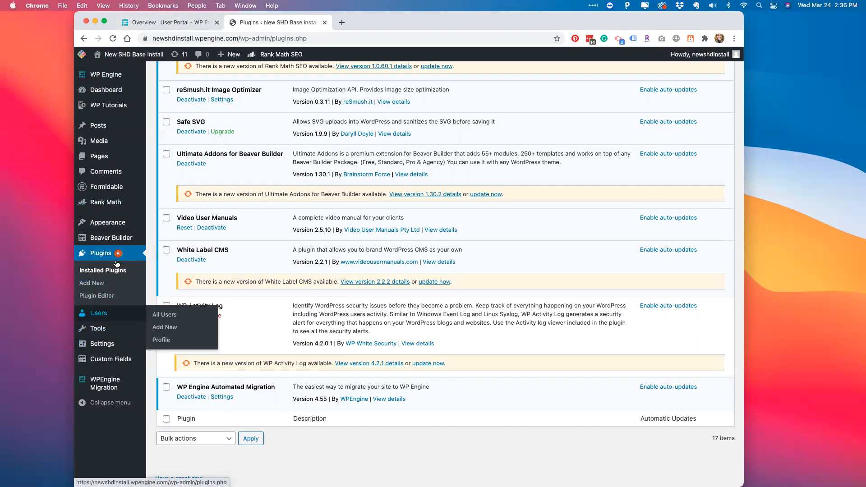
{"action": "mouse_move", "coordinate": [121, 244]}
{"action": "mouse_move", "coordinate": [120, 224]}
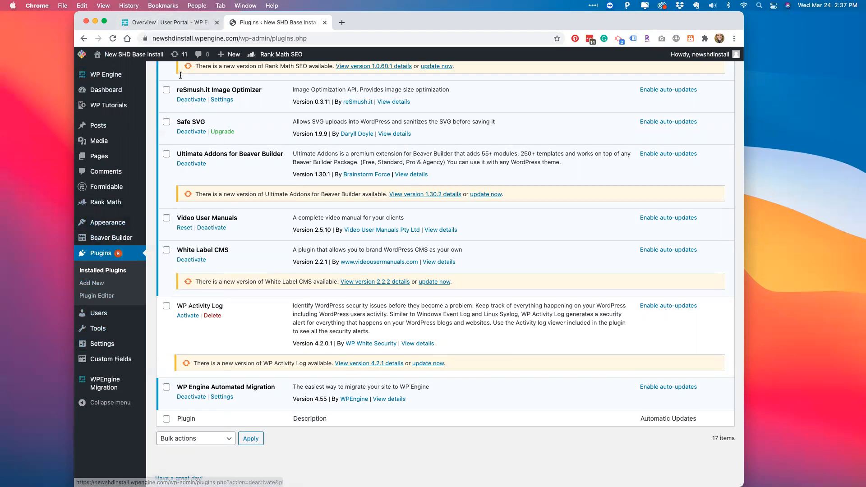
Reload the Flavorcloud production overview in the WP Engine User Portal and open the new site's WordPress admin
{"action": "left_click", "coordinate": [171, 24]}
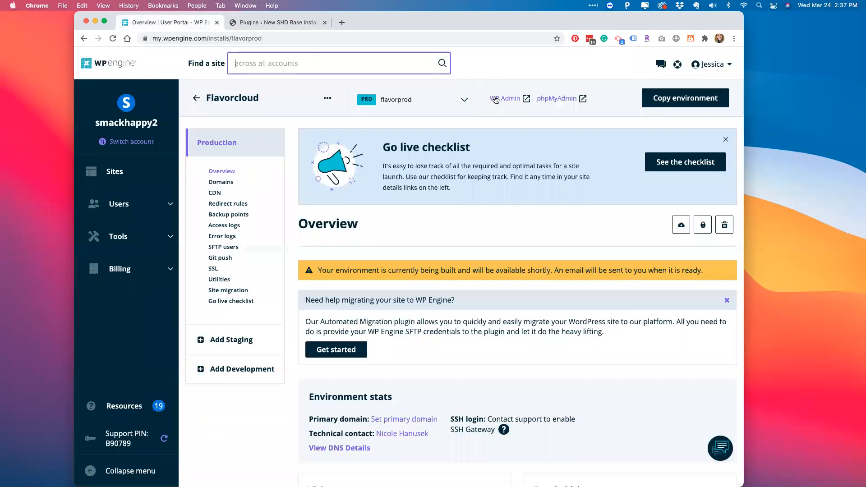
{"action": "right_click", "coordinate": [503, 57]}
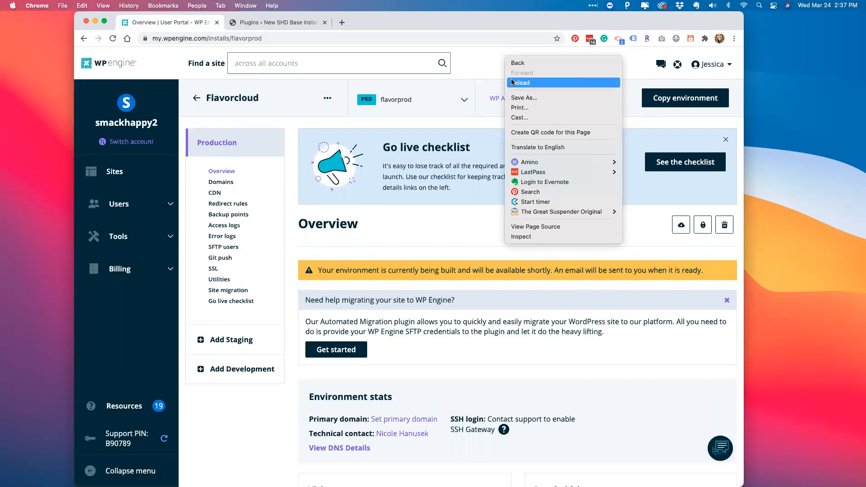
{"action": "left_click", "coordinate": [512, 81]}
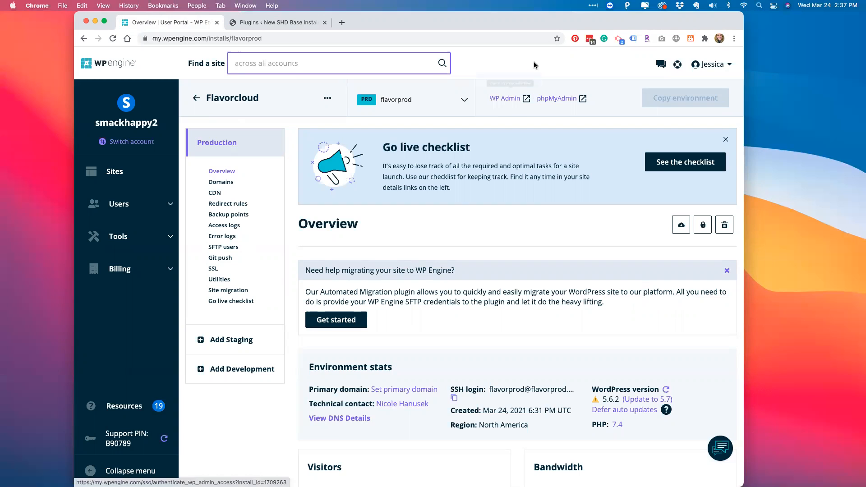
{"action": "left_click", "coordinate": [509, 101]}
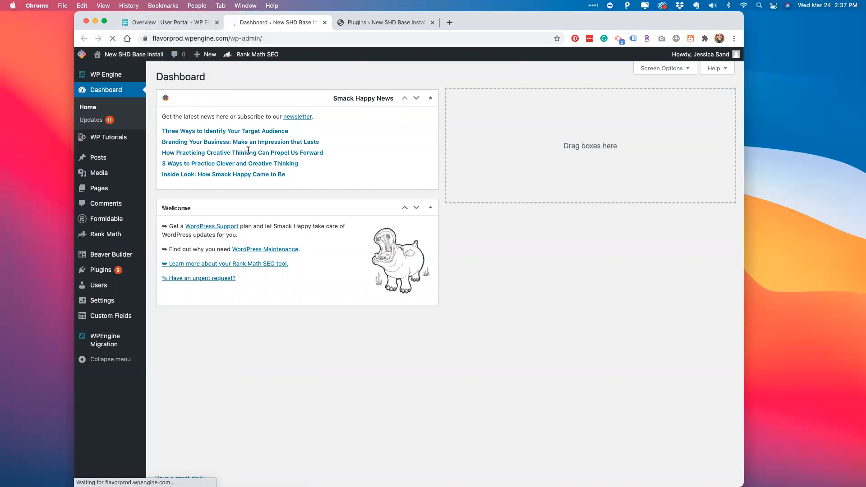
Return to Flavorcloud's overview in the User Portal, look through its production sections, and view the form for adding a staging environment
{"action": "left_click", "coordinate": [167, 24]}
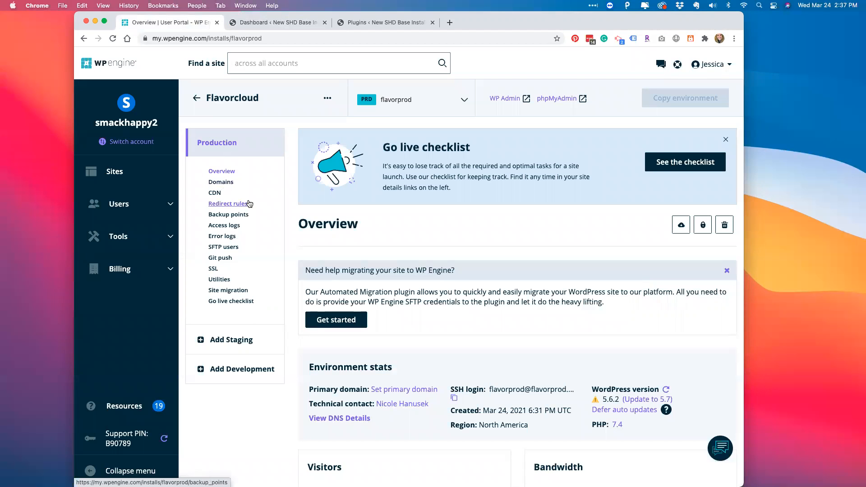
{"action": "scroll", "coordinate": [397, 271], "scroll_direction": "down", "scroll_amount": 5}
{"action": "scroll", "coordinate": [399, 269], "scroll_direction": "up", "scroll_amount": 3}
{"action": "scroll", "coordinate": [400, 269], "scroll_direction": "up", "scroll_amount": 3}
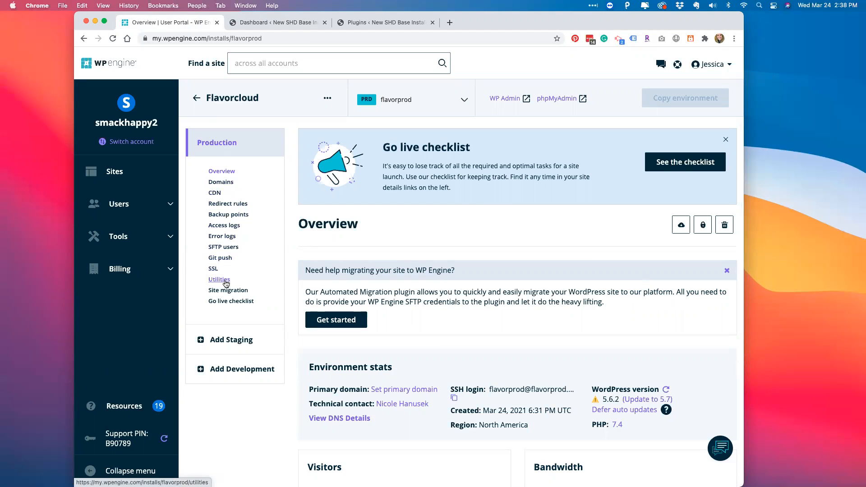
{"action": "left_click", "coordinate": [225, 340]}
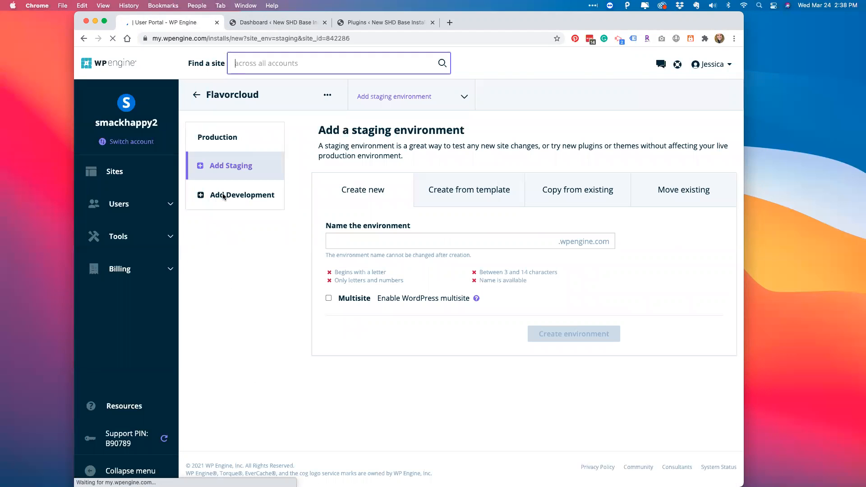
Start adding a Flavorcloud development environment copied from an existing one, and name it flavordev
{"action": "left_click", "coordinate": [226, 198]}
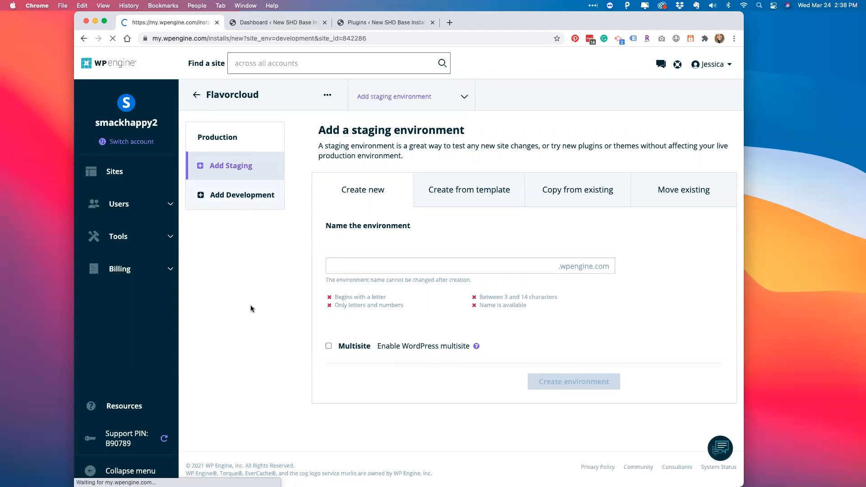
{"action": "left_click", "coordinate": [564, 202]}
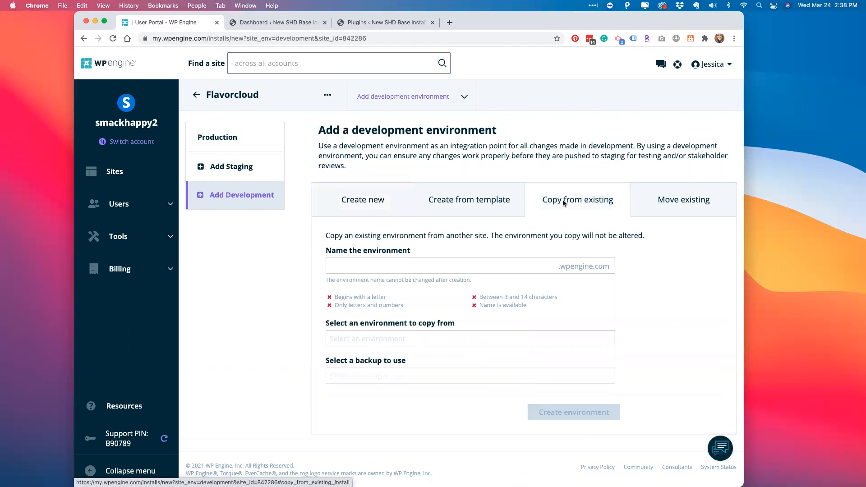
{"action": "left_click", "coordinate": [416, 267]}
{"action": "type", "text": "flavordev"}
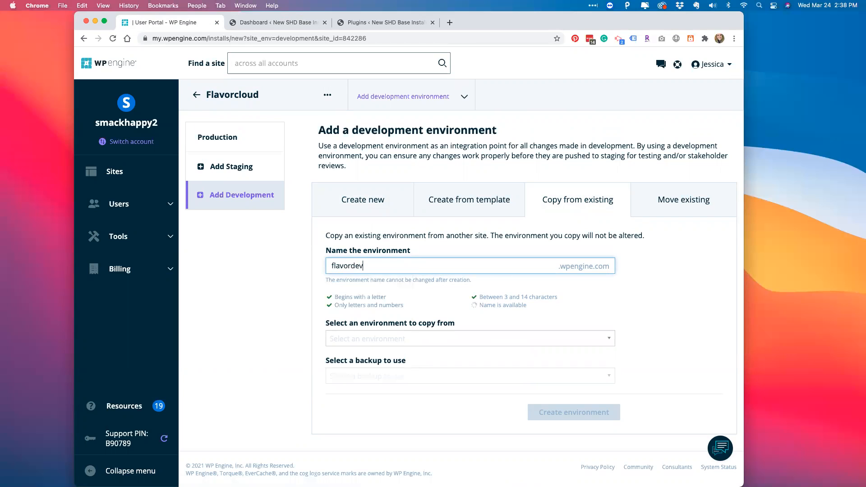
Try to create the development environment from flavorprod – PROD using its most recent pre-clone checkpoint backup
{"action": "left_click", "coordinate": [387, 342]}
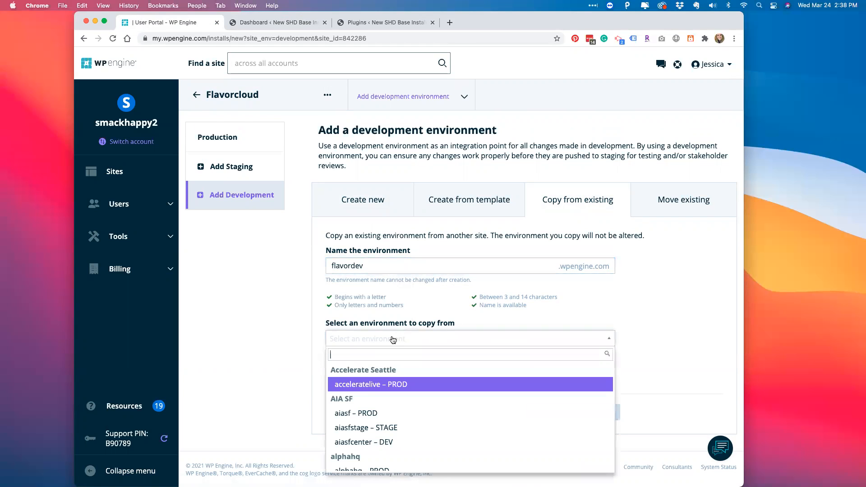
{"action": "type", "text": "fla"}
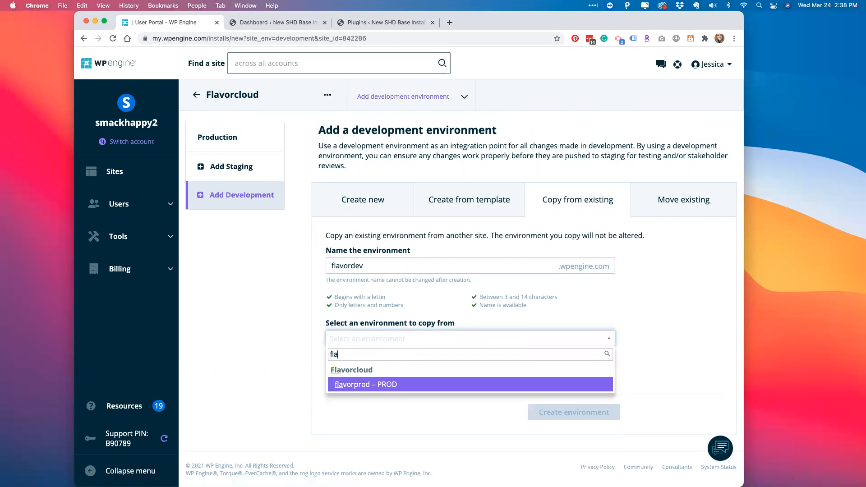
{"action": "left_click", "coordinate": [368, 388]}
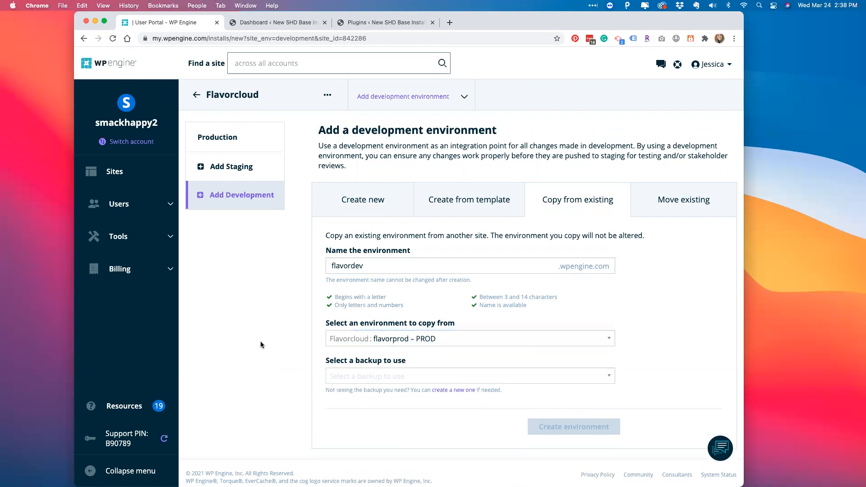
{"action": "left_click", "coordinate": [383, 377]}
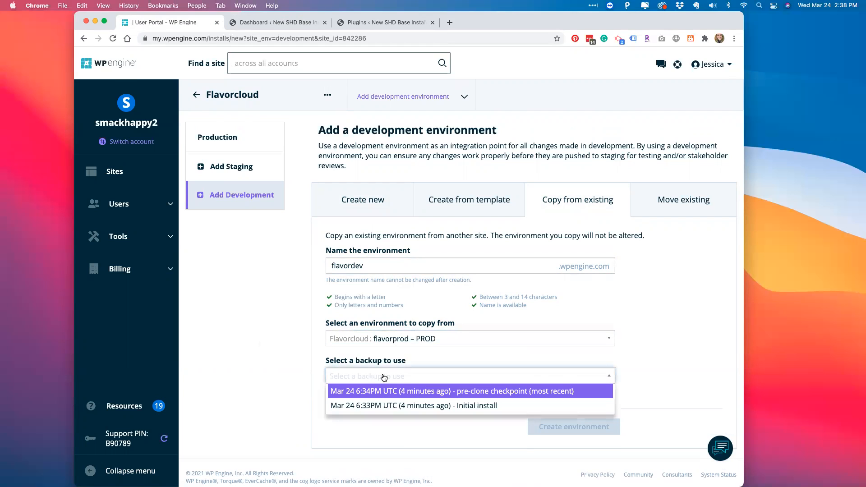
{"action": "left_click", "coordinate": [358, 391]}
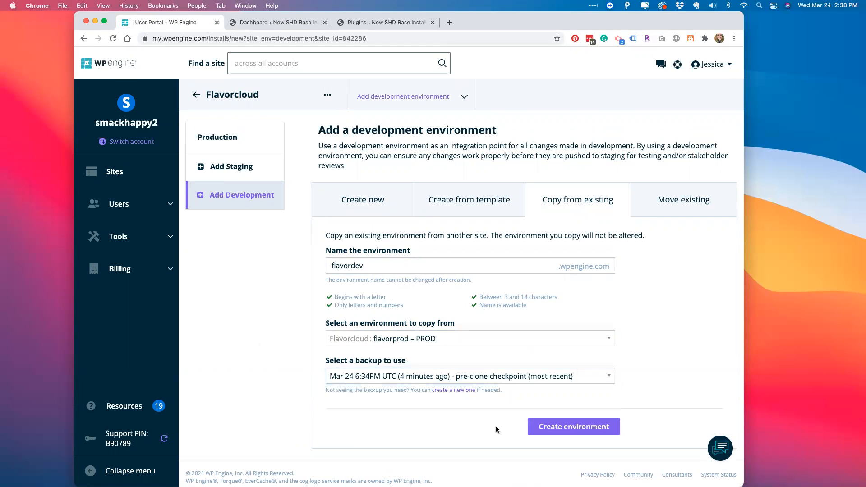
{"action": "left_click", "coordinate": [568, 431]}
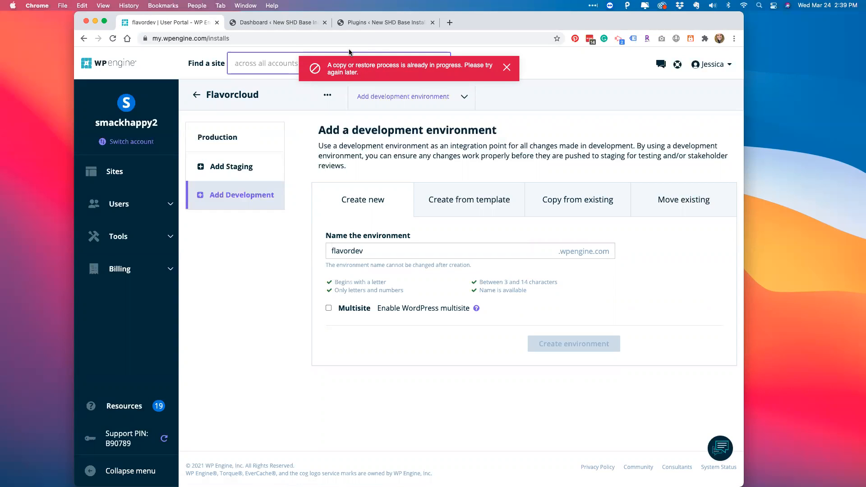
{"action": "left_click", "coordinate": [292, 271]}
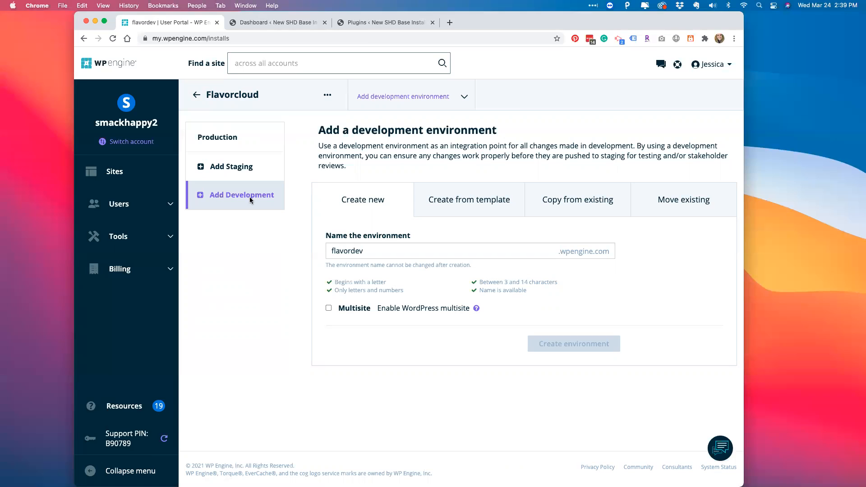
Find the Fair Pay Workplace site by searching for fair, and open the backup points of its development environment
{"action": "left_click", "coordinate": [253, 63]}
{"action": "type", "text": "fair"}
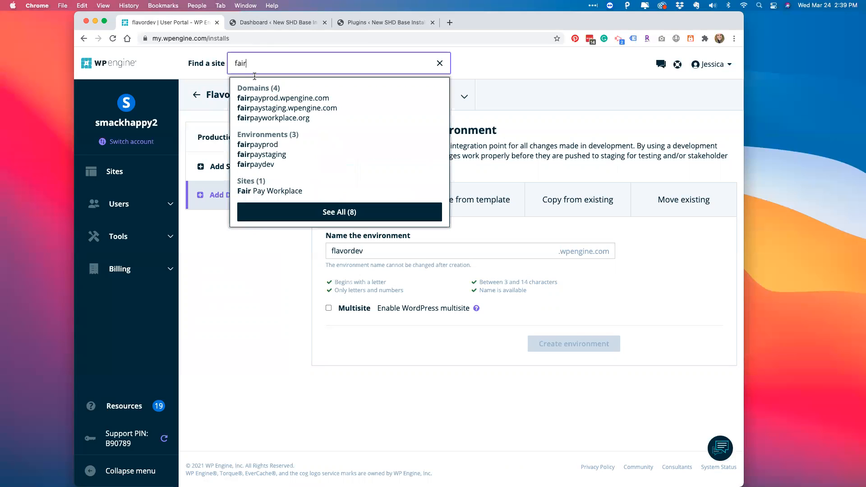
{"action": "left_click", "coordinate": [263, 117]}
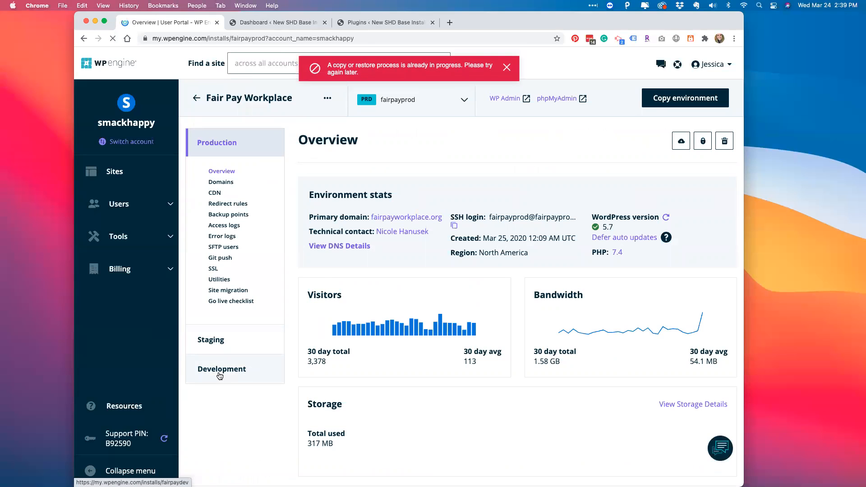
{"action": "left_click", "coordinate": [220, 374]}
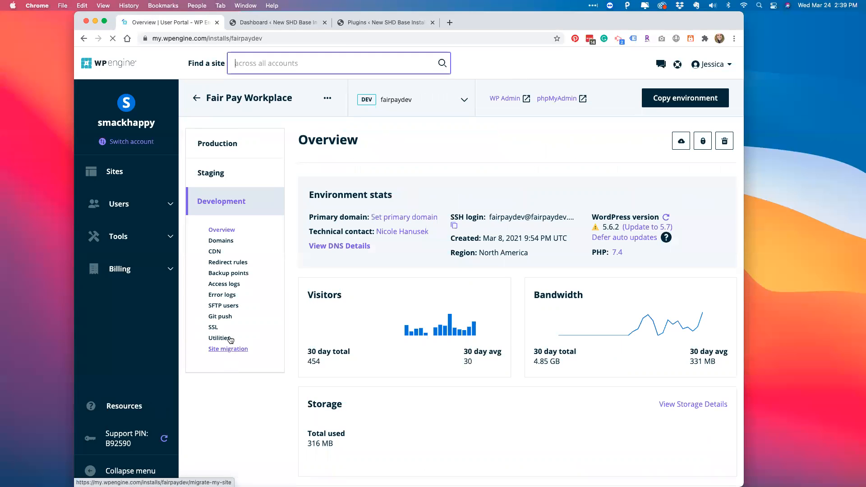
{"action": "left_click", "coordinate": [222, 275]}
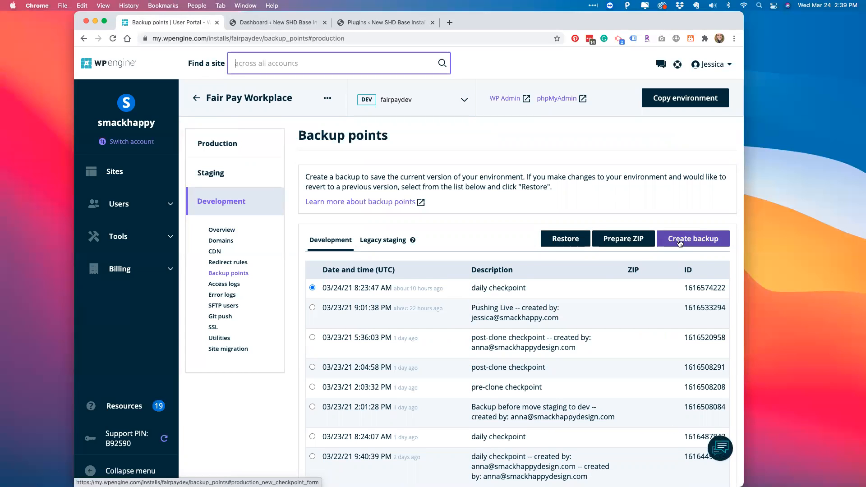
View the form for backing up the development environment, highlight its backup description, and close it without creating a backup
{"action": "left_click", "coordinate": [681, 240]}
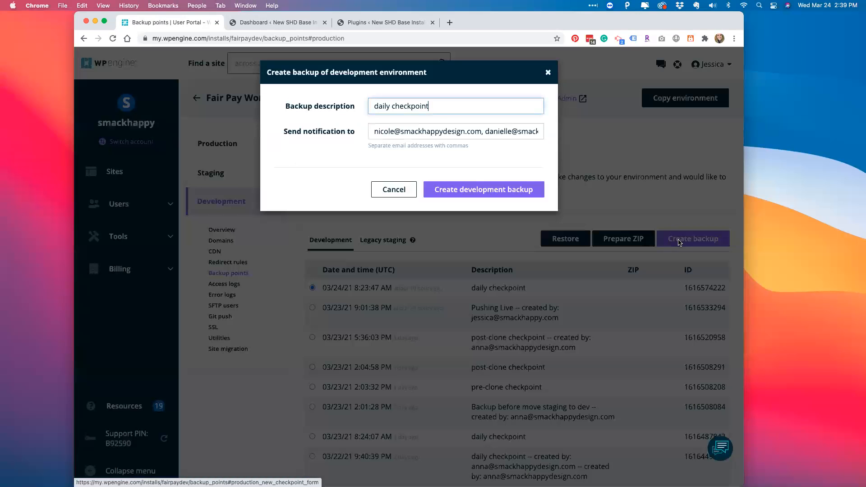
{"action": "triple_click", "coordinate": [406, 108]}
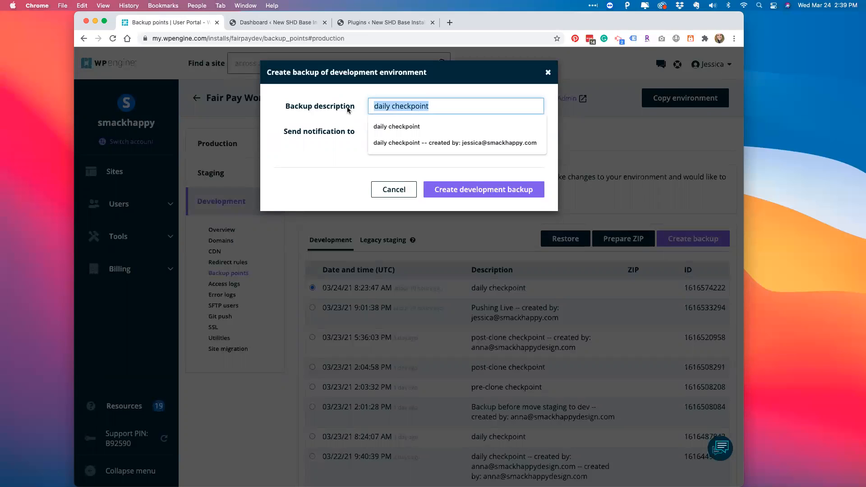
{"action": "left_click", "coordinate": [326, 122]}
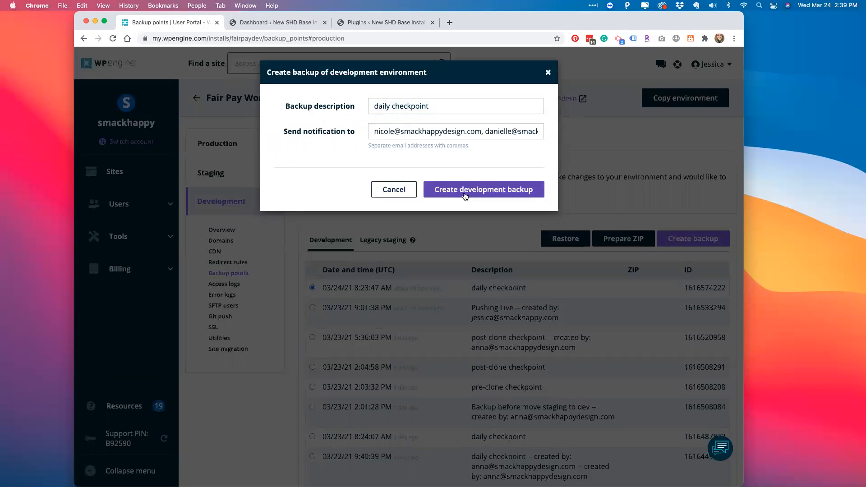
{"action": "left_click", "coordinate": [548, 73]}
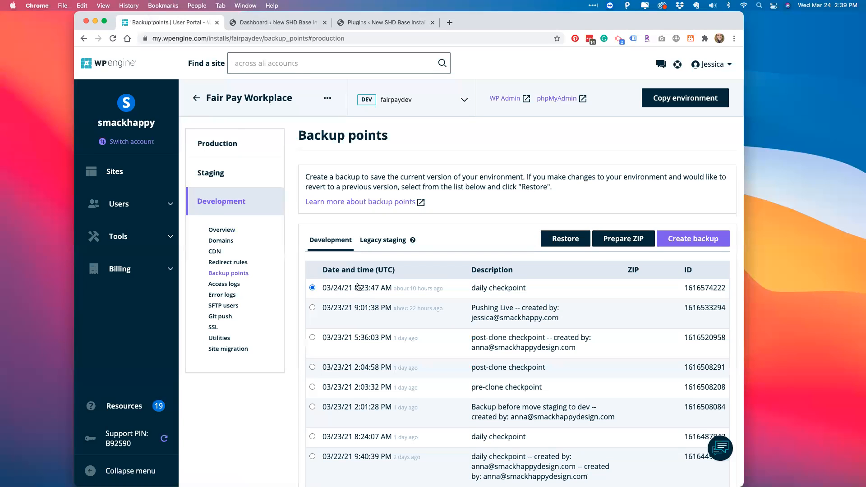
Set up a restore of the 03/24/21 daily checkpoint to fairpaystaging – STAGE, and cancel it without restoring
{"action": "left_click", "coordinate": [554, 241]}
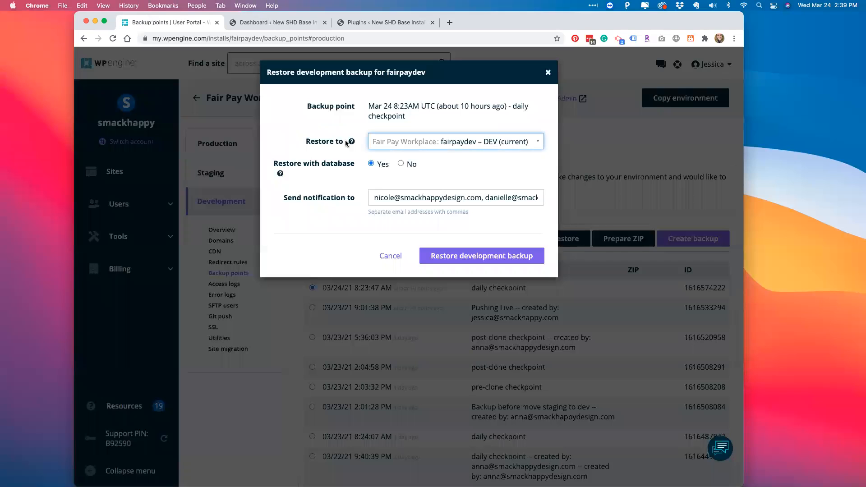
{"action": "left_click", "coordinate": [472, 142]}
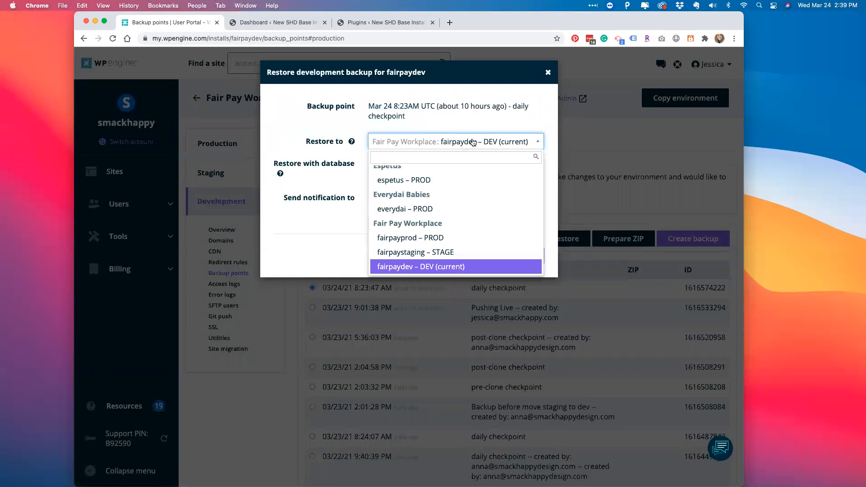
{"action": "left_click", "coordinate": [436, 256]}
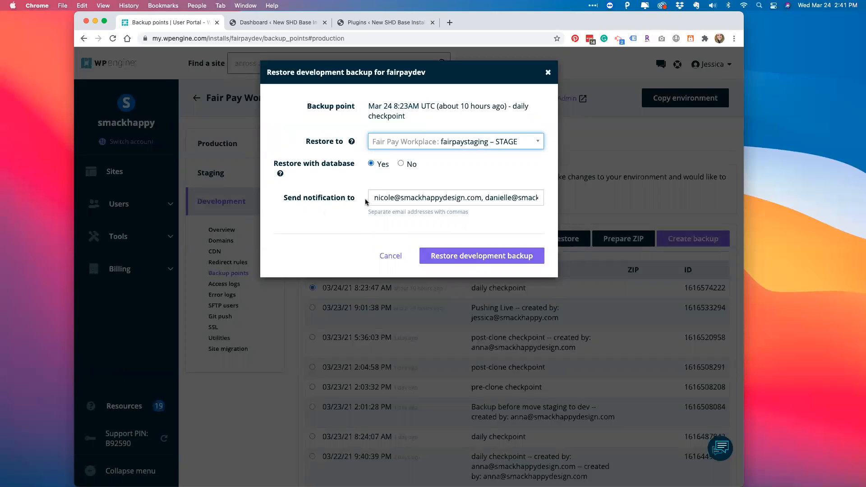
{"action": "left_click", "coordinate": [386, 257]}
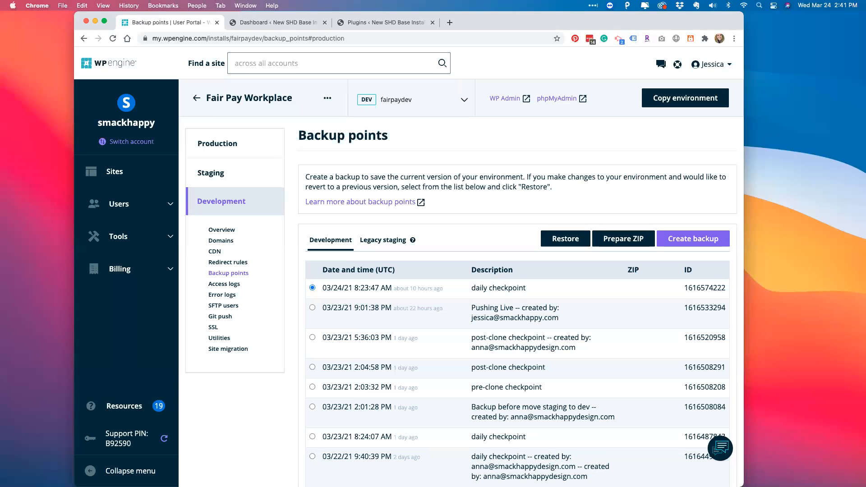
Open the WP Engine support chat from the backup points page
{"action": "left_click", "coordinate": [720, 449]}
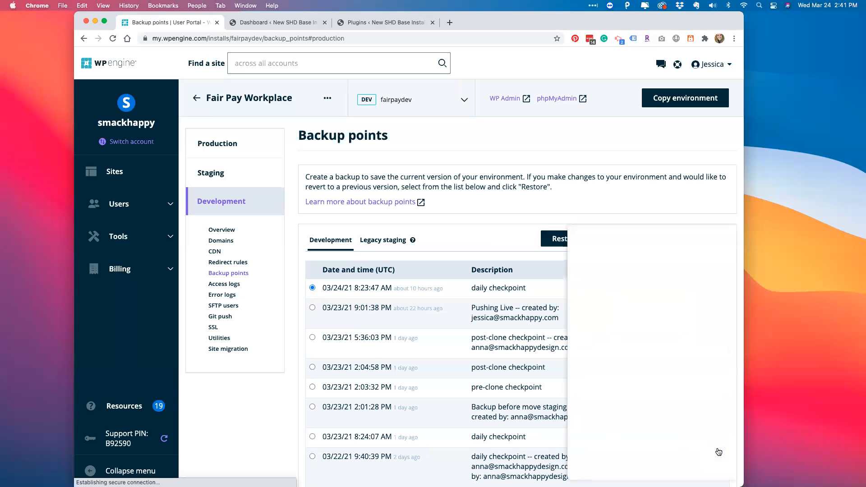